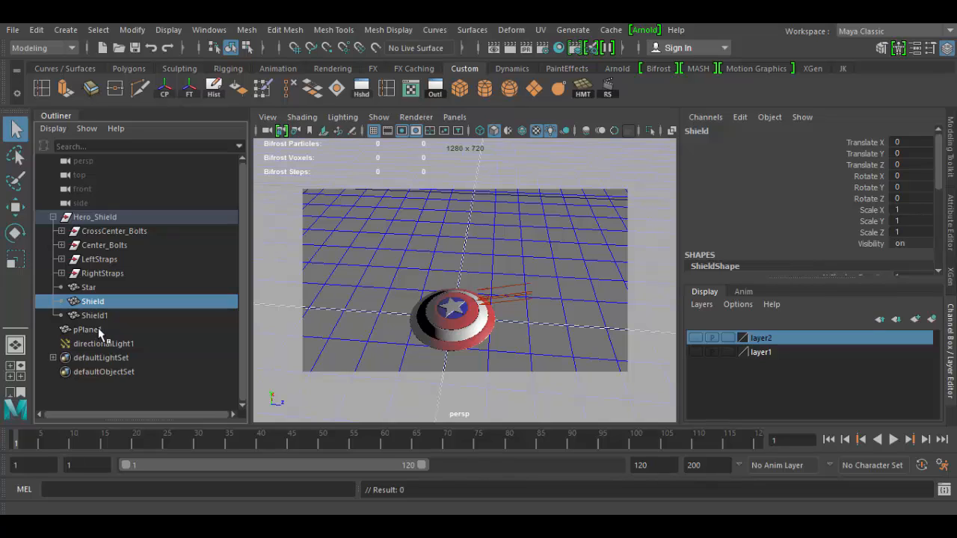
Open the Outliner, float it as a separate window, and dock it back beside the viewport
click(209, 32)
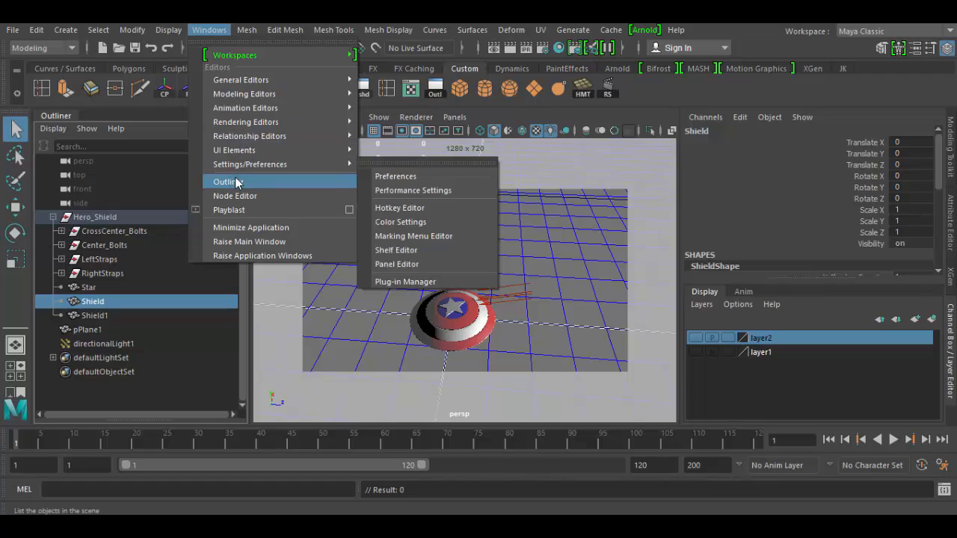
click(154, 180)
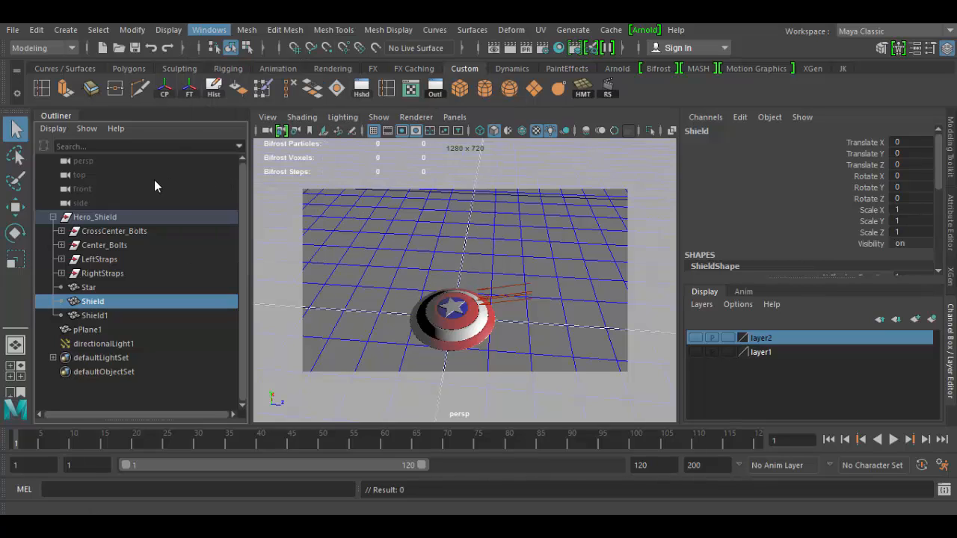
click(144, 179)
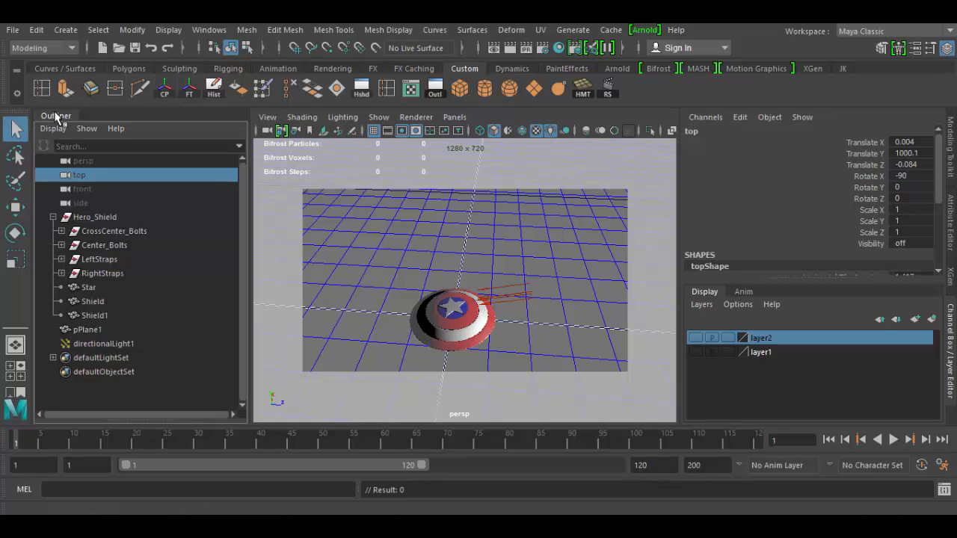
drag(56, 118, 383, 193)
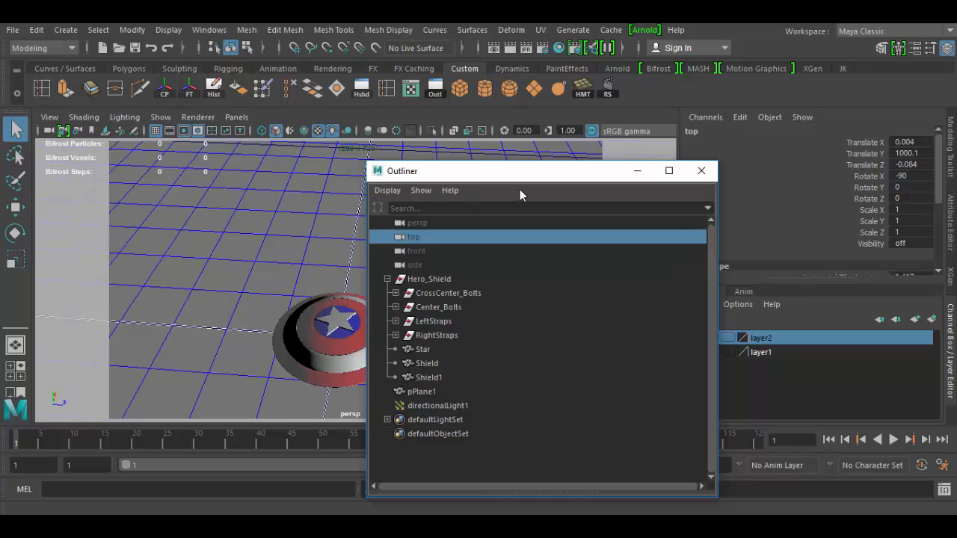
drag(524, 172, 31, 142)
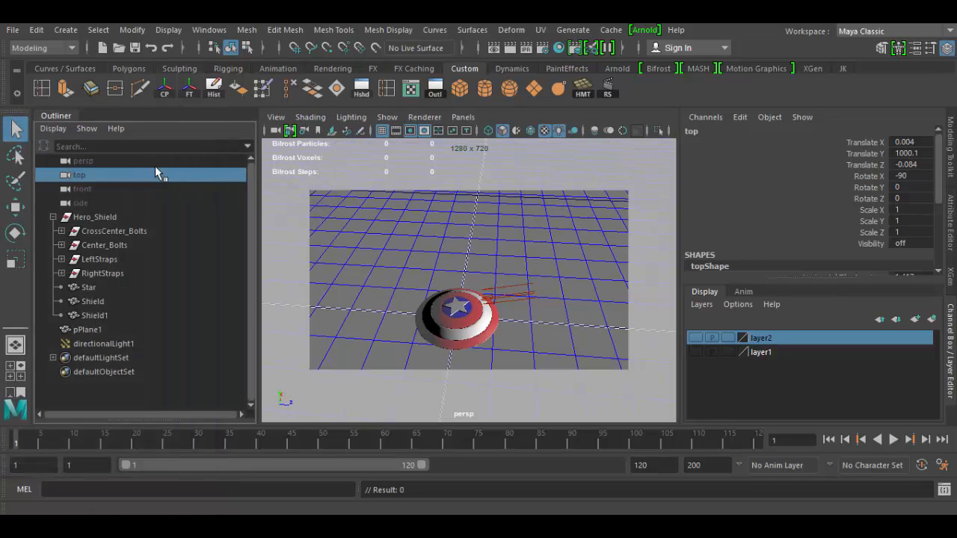
Select each camera and the Hero_Shield group in the Outliner, collapsing and expanding the group's hierarchy
click(97, 160)
click(91, 176)
click(91, 189)
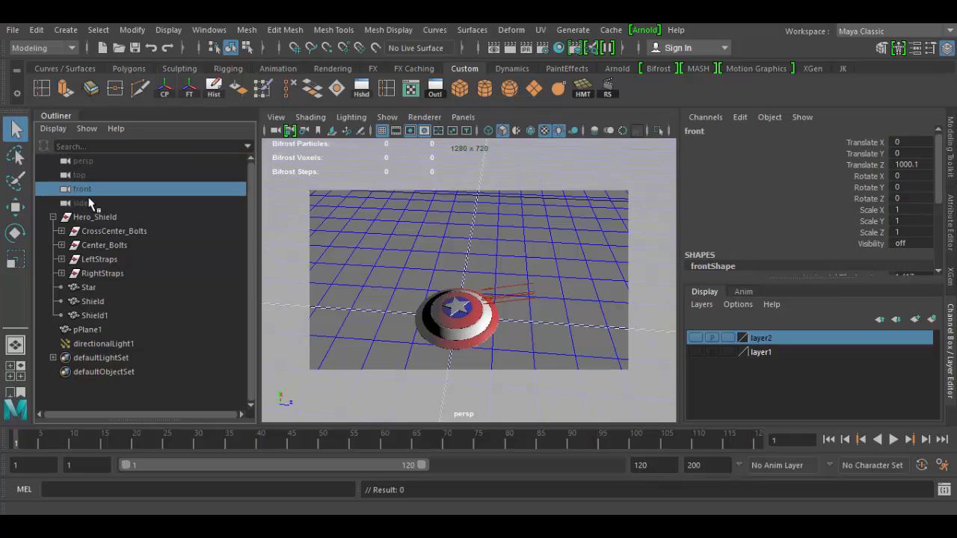
click(87, 203)
click(109, 218)
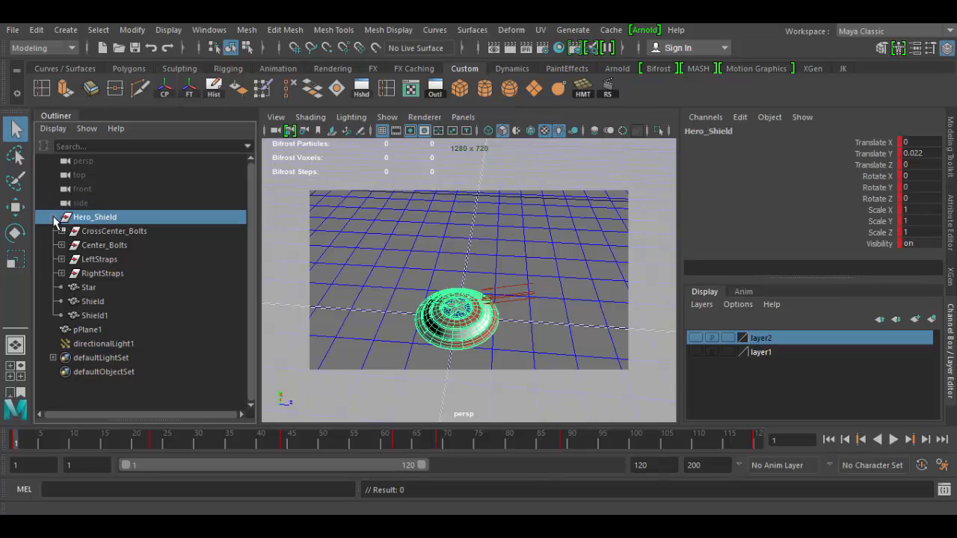
drag(116, 444, 2, 442)
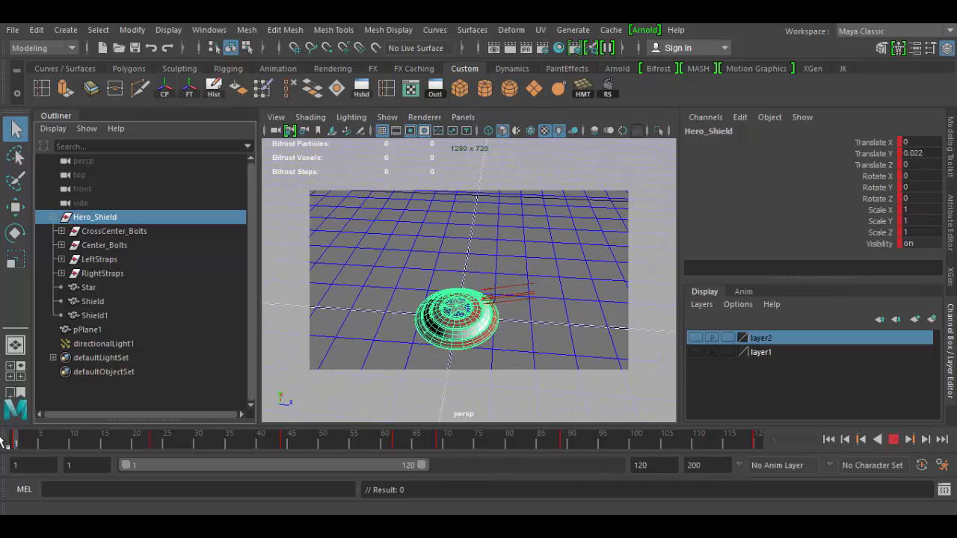
click(53, 217)
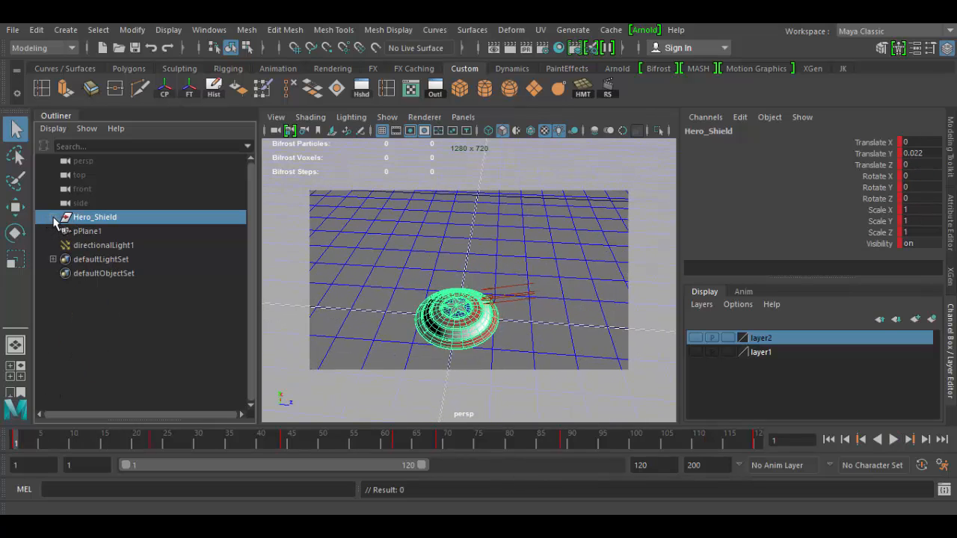
click(53, 217)
click(53, 217)
click(53, 217)
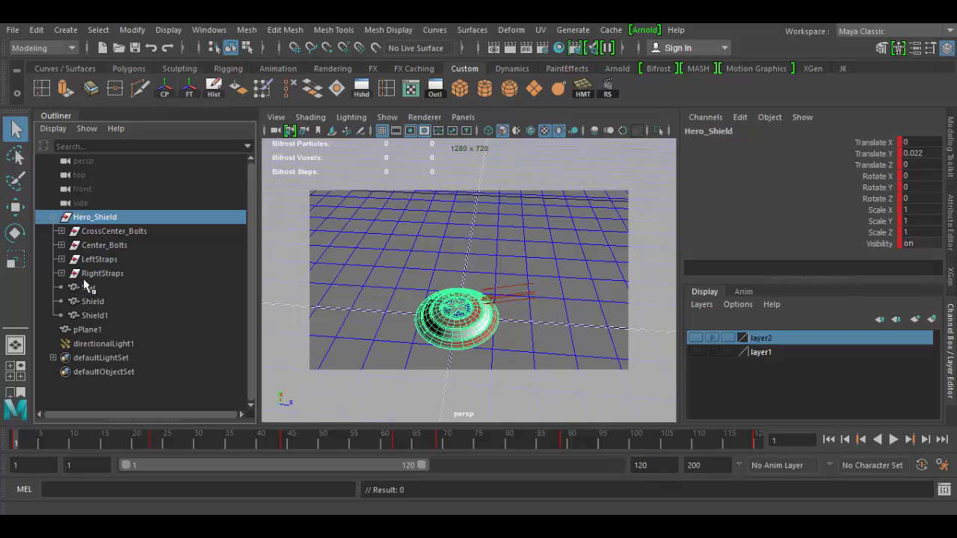
Expand the LeftStraps group and inspect its child objects one by one, ending on Hero_Shield
click(97, 258)
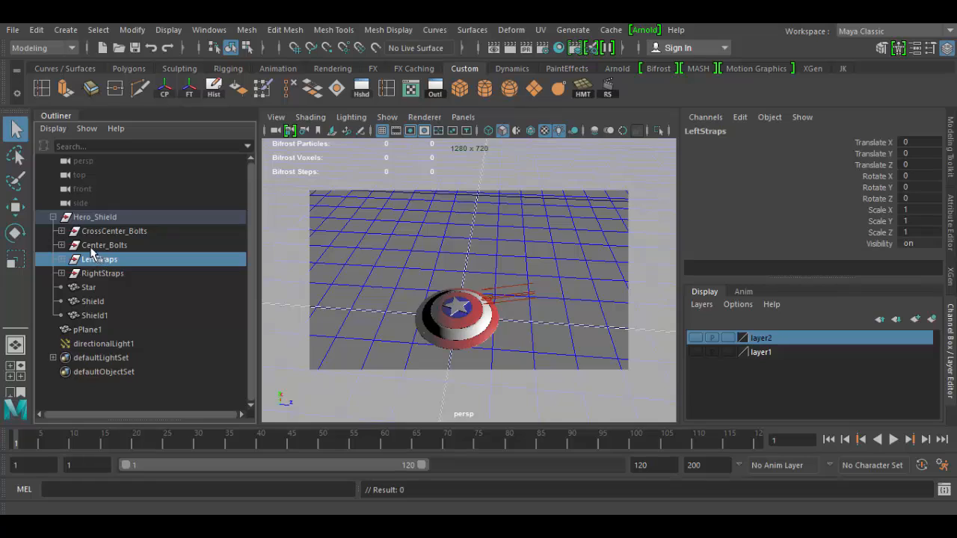
click(83, 246)
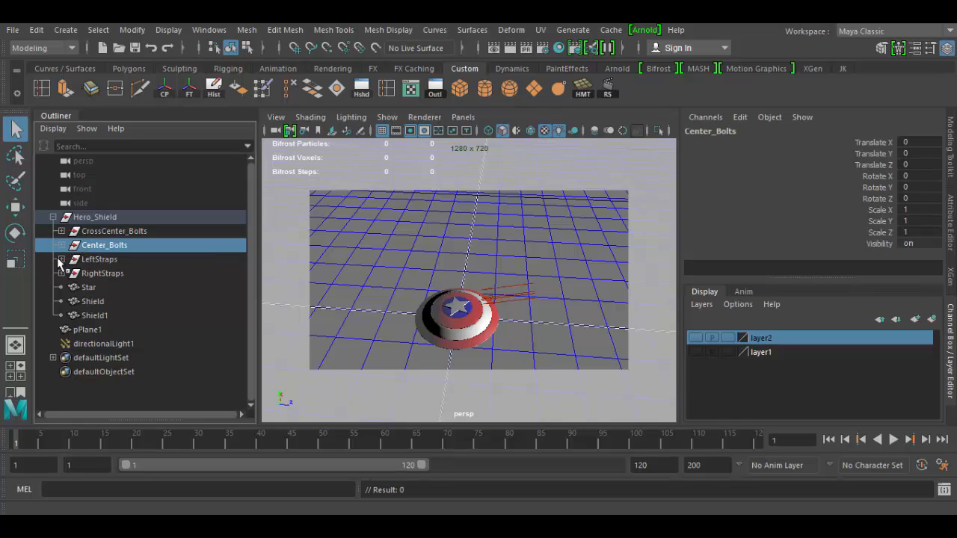
click(61, 259)
click(121, 273)
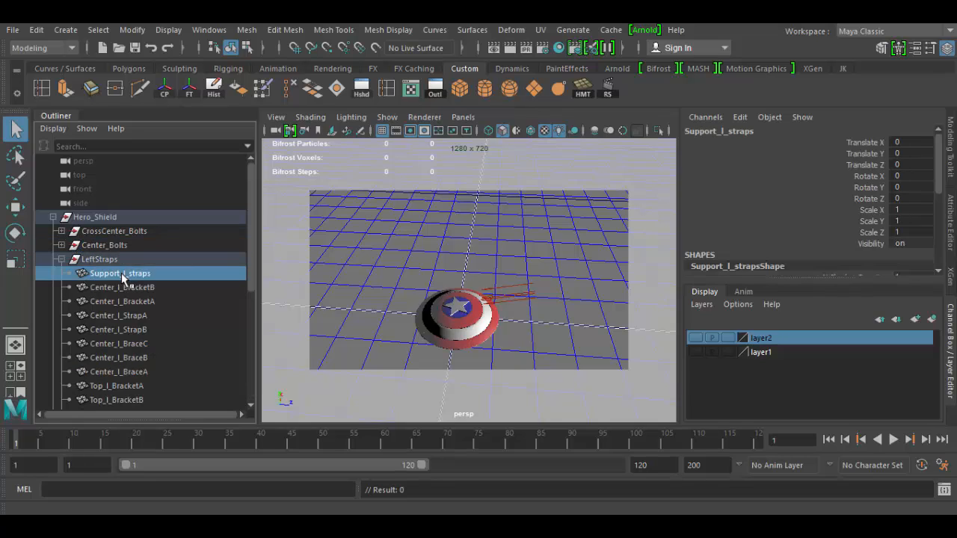
click(120, 288)
click(120, 315)
click(120, 341)
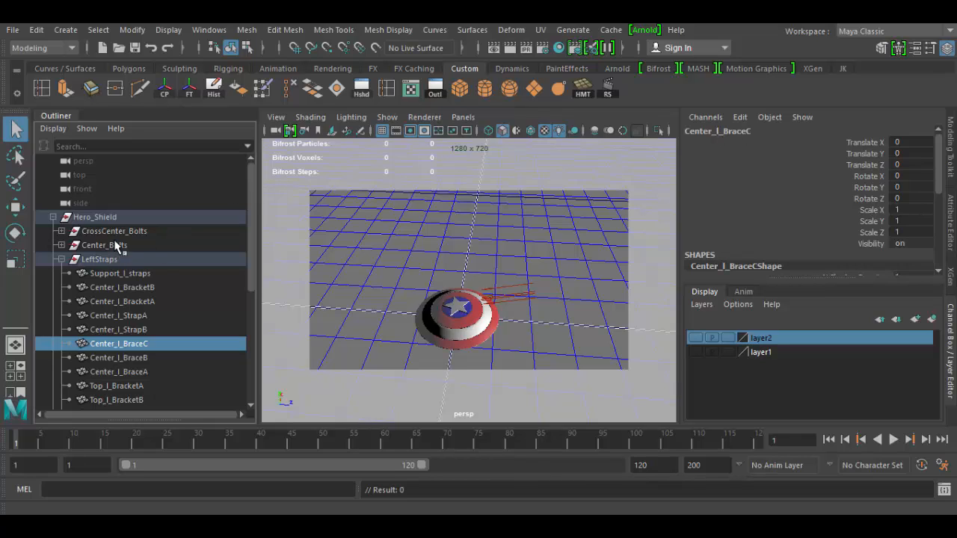
click(104, 218)
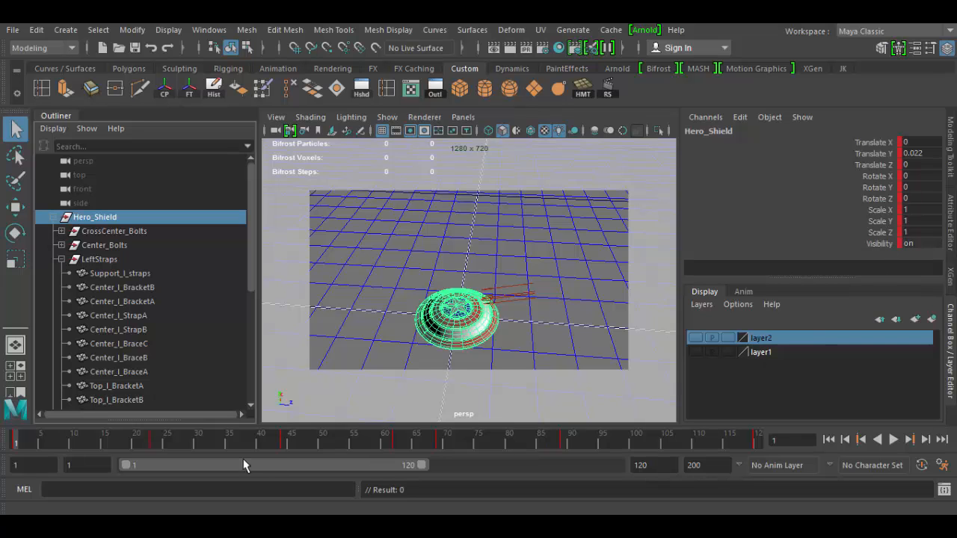
Scrub to frame 35 and inspect the shield and strap pieces in the Attribute Editor
drag(175, 444, 230, 448)
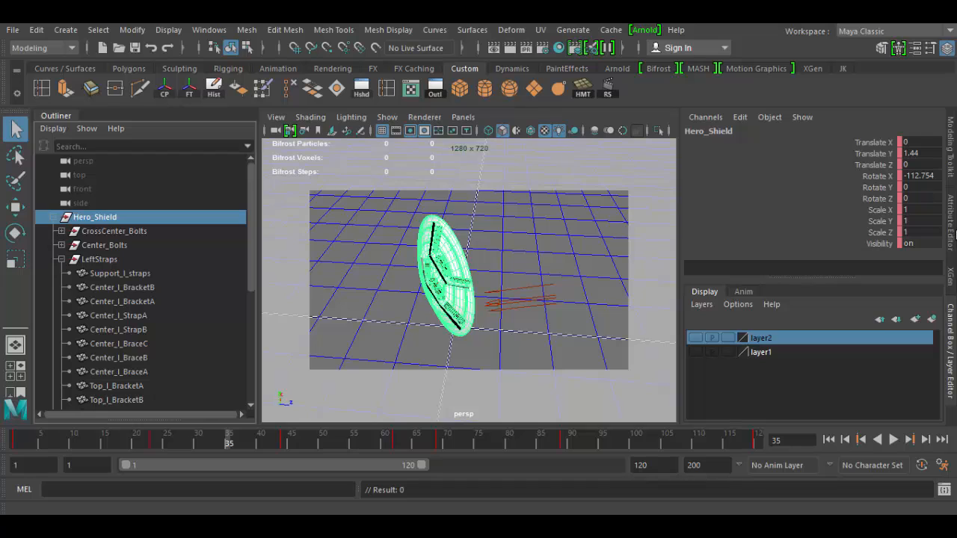
click(952, 224)
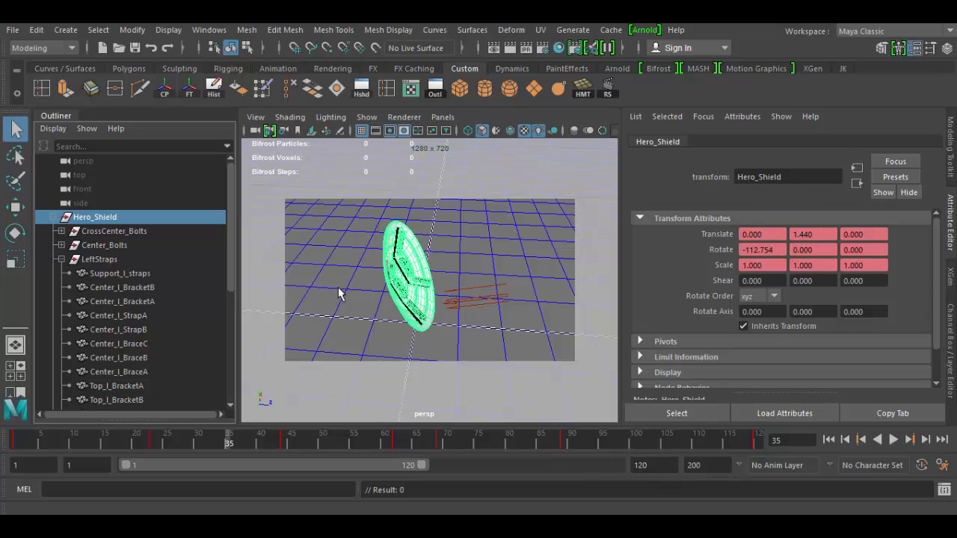
click(114, 275)
click(118, 302)
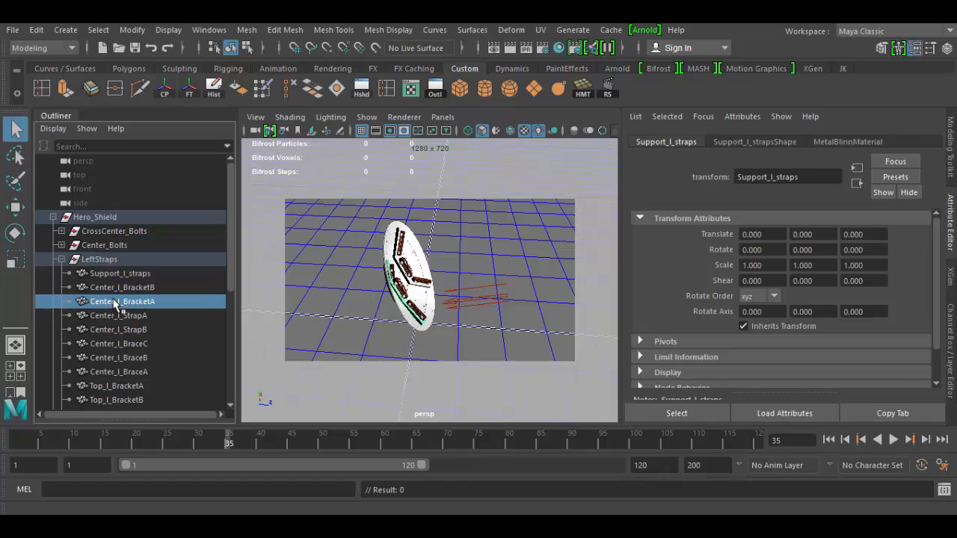
click(117, 316)
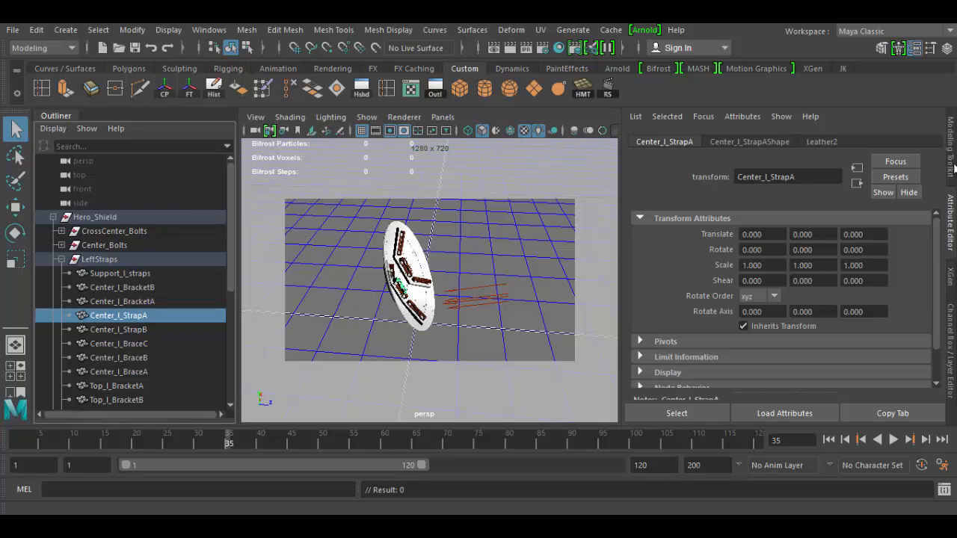
click(954, 224)
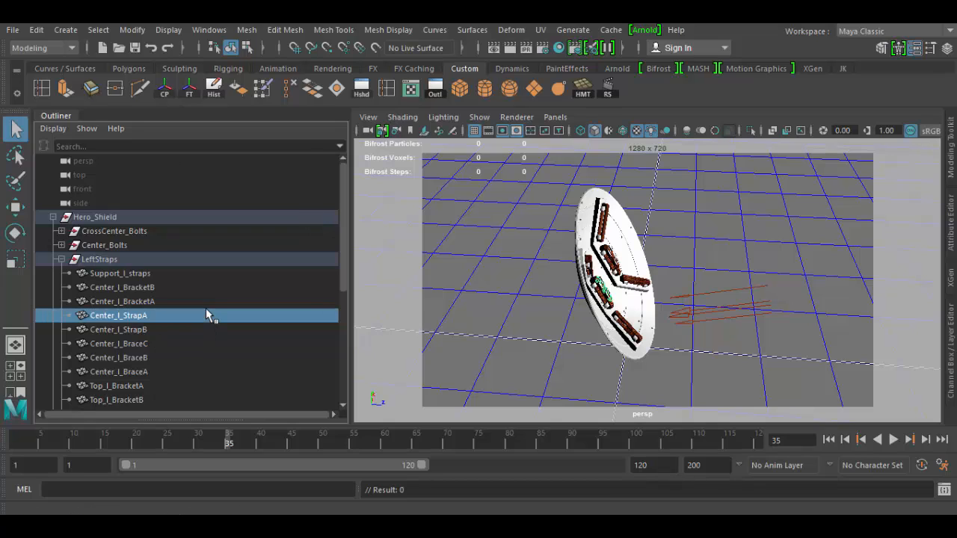
Filter the Outliner by "Center" and select the seven Center_l strap, bracket and brace objects
click(107, 145)
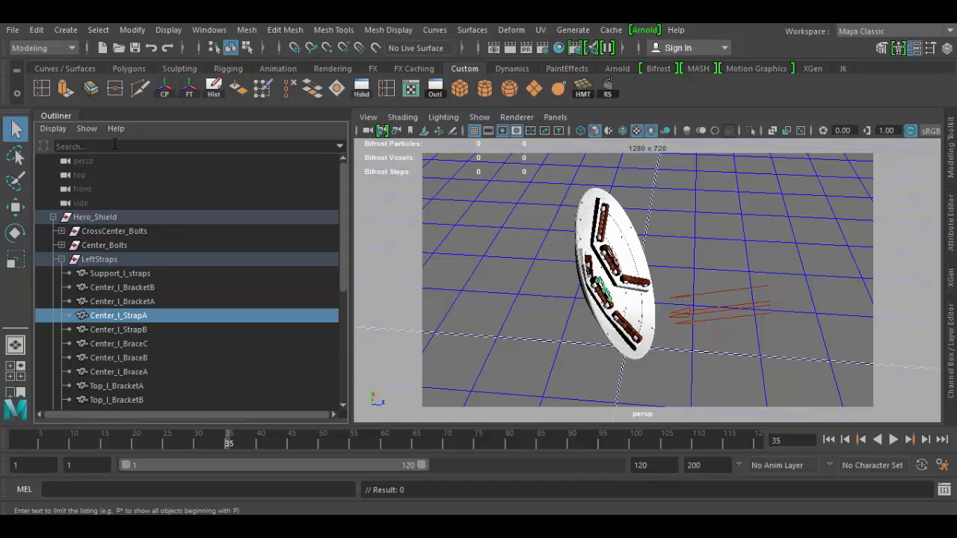
text(Center)
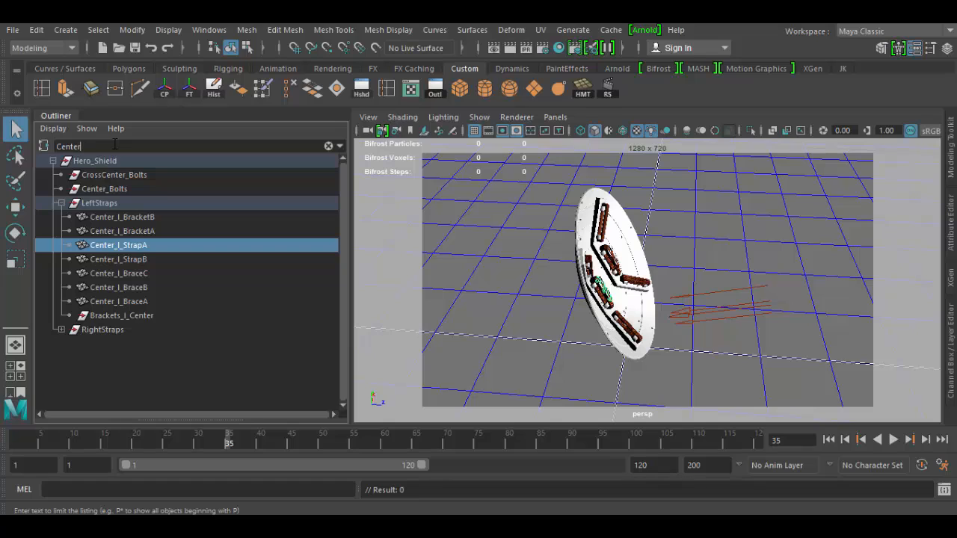
click(109, 303)
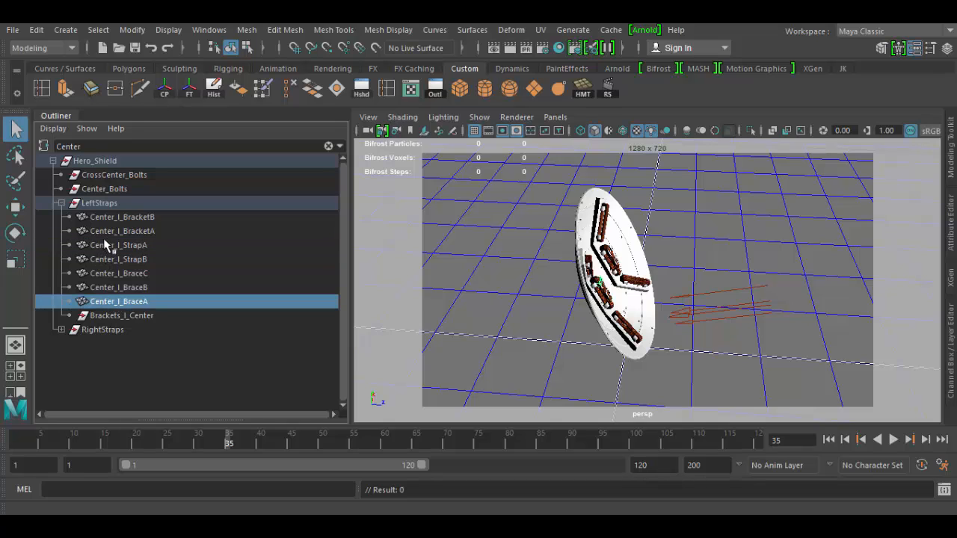
shift+click(104, 218)
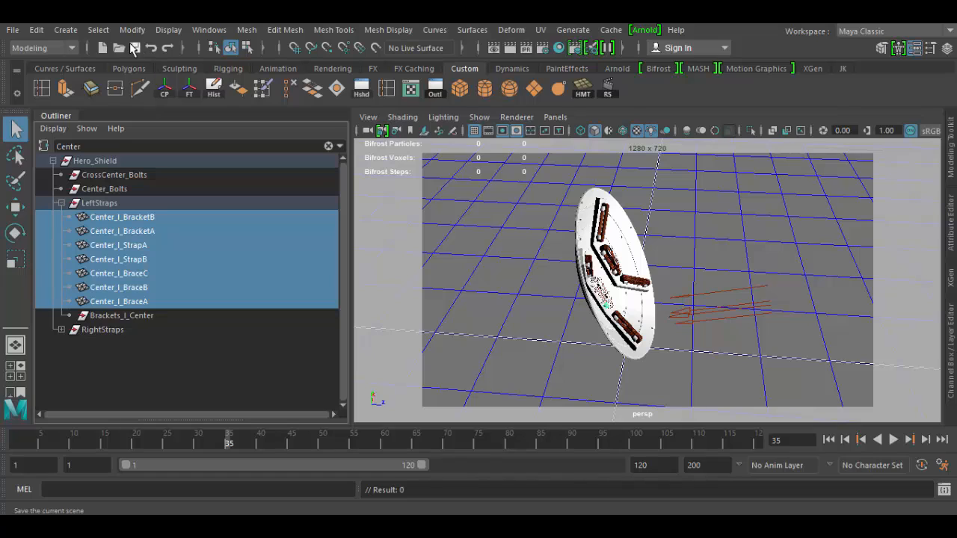
click(132, 31)
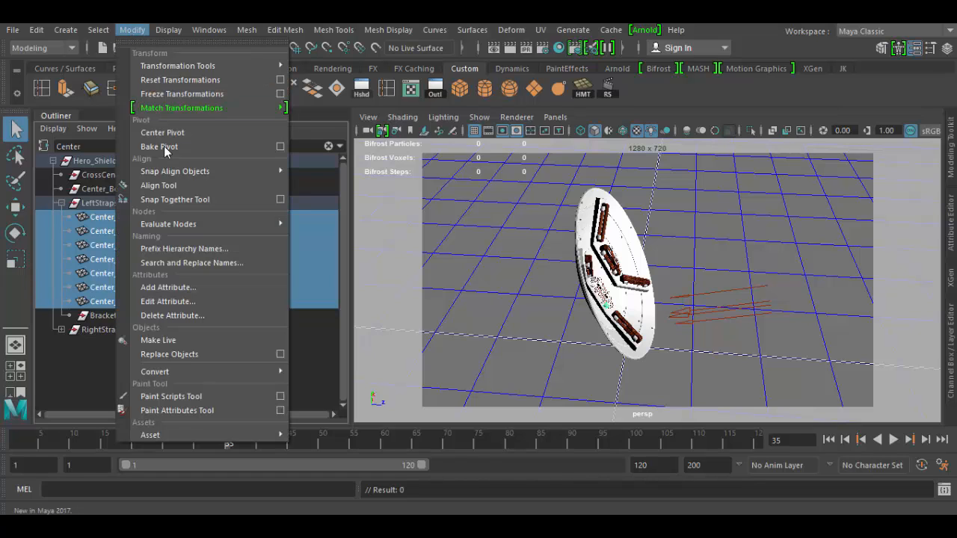
click(190, 251)
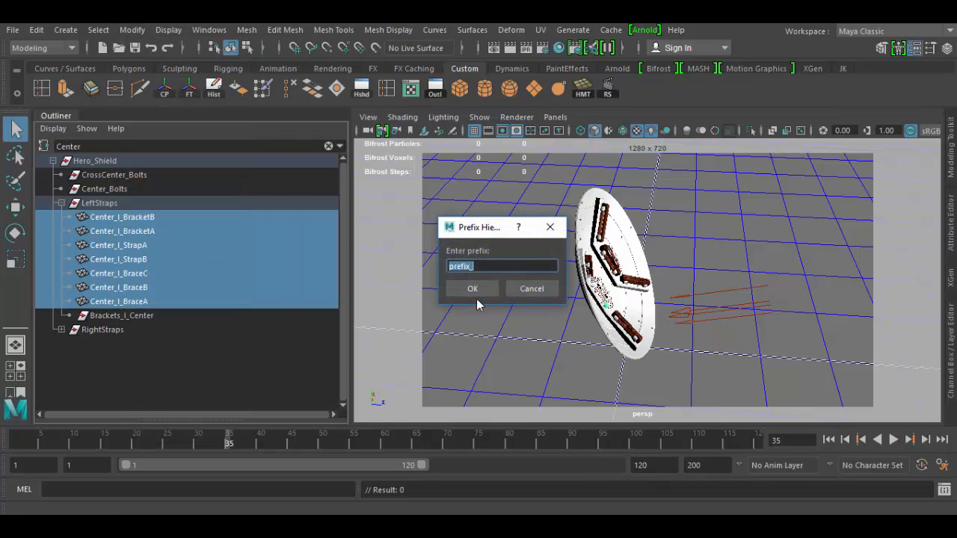
click(531, 291)
Search and replace "_l_" with "_r_" in the names of the selected objects
click(132, 29)
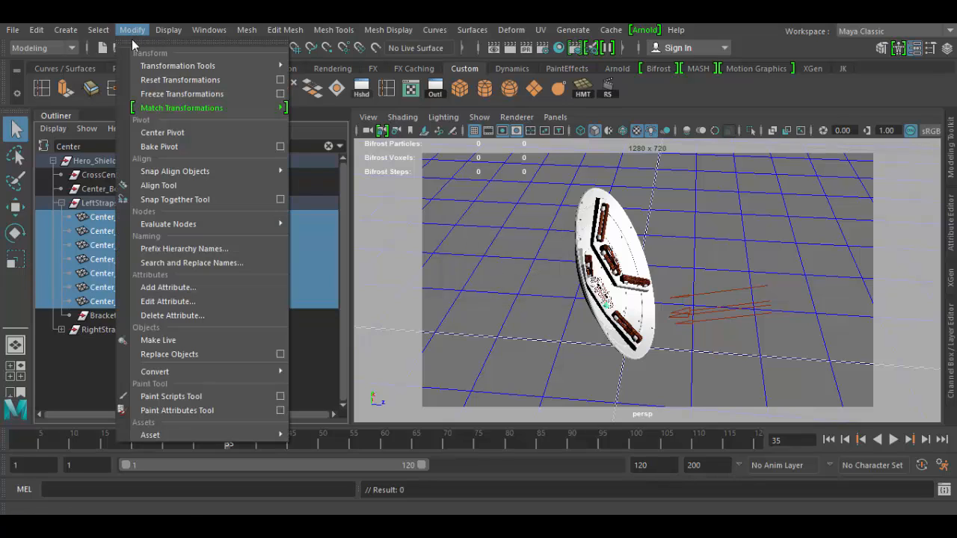
click(190, 265)
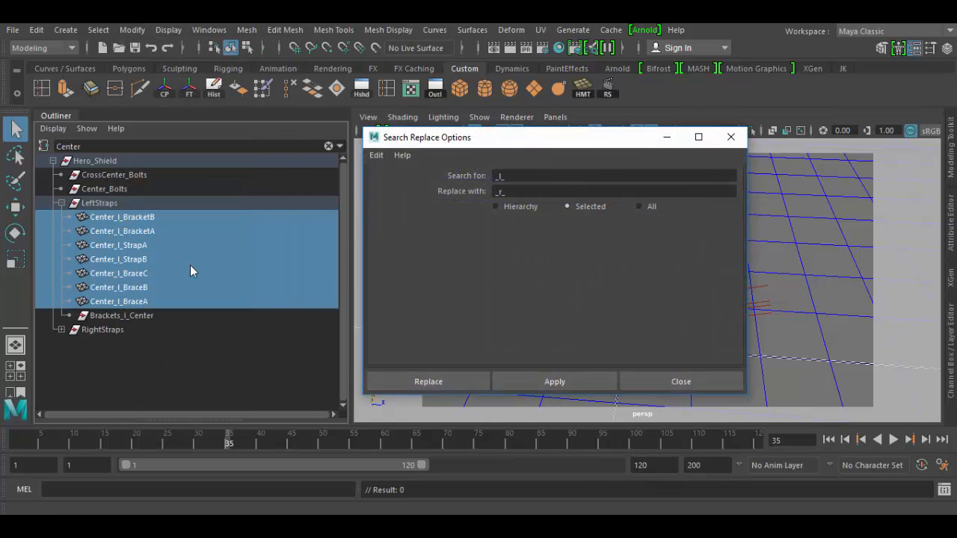
drag(523, 179, 461, 179)
drag(524, 194, 454, 191)
drag(525, 174, 463, 176)
drag(521, 191, 476, 193)
drag(526, 175, 474, 178)
drag(509, 192, 454, 192)
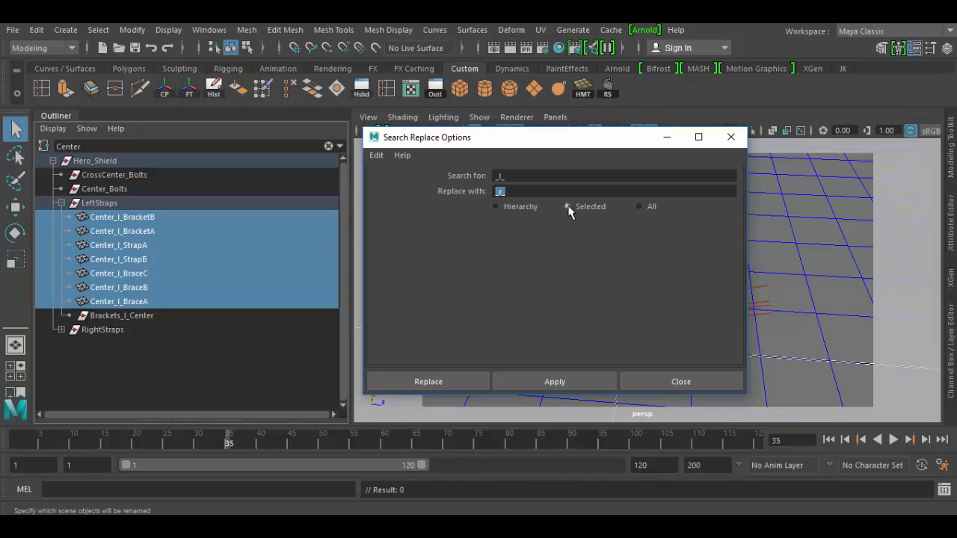
click(550, 383)
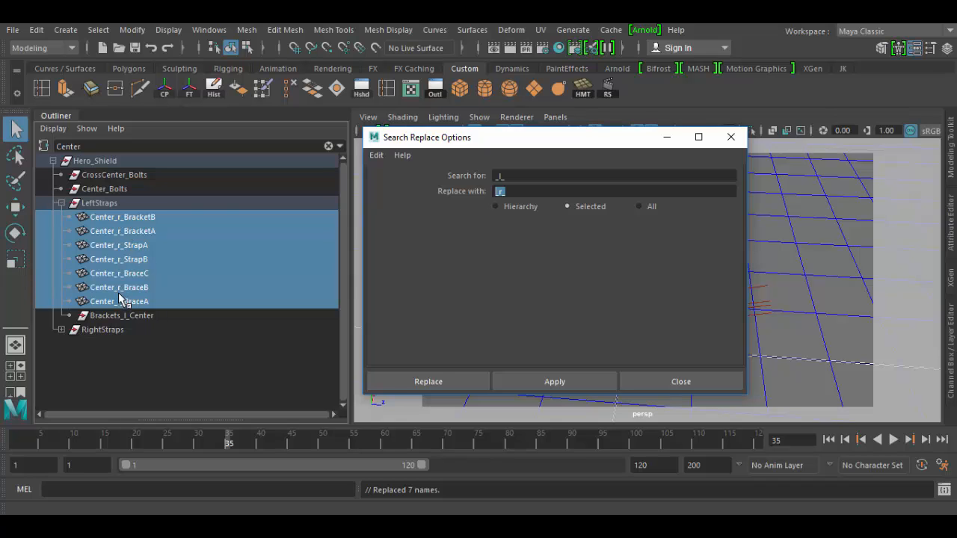
click(730, 136)
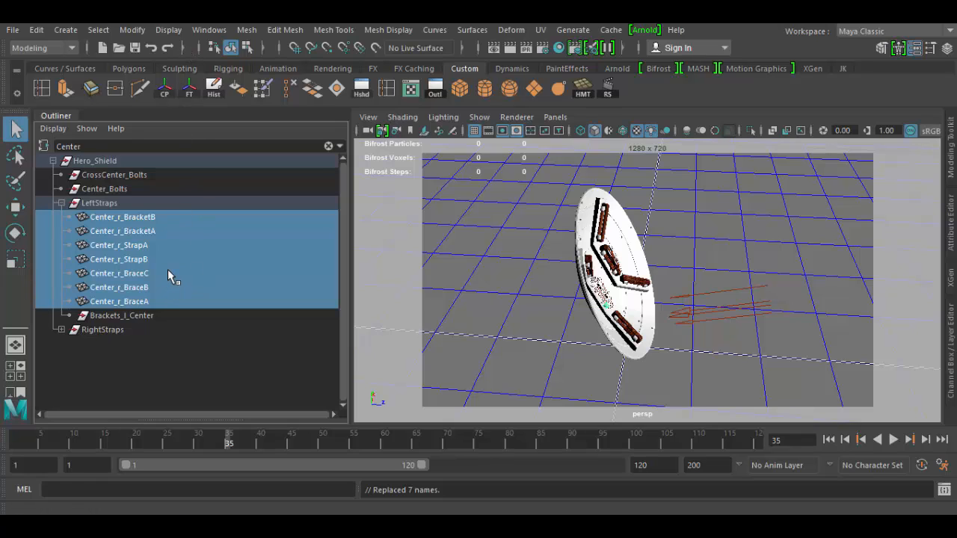
Undo the name replacement and collapse the LeftStraps group
click(61, 204)
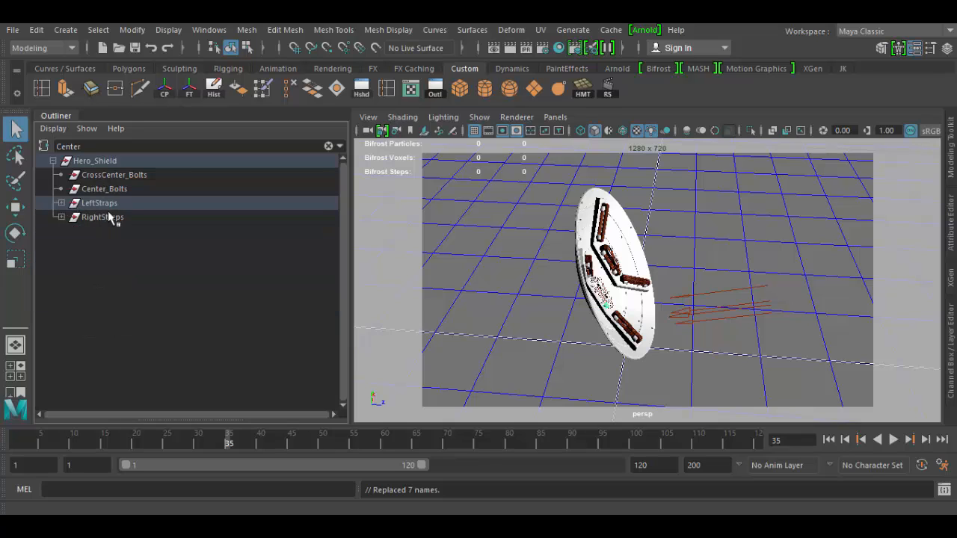
click(62, 203)
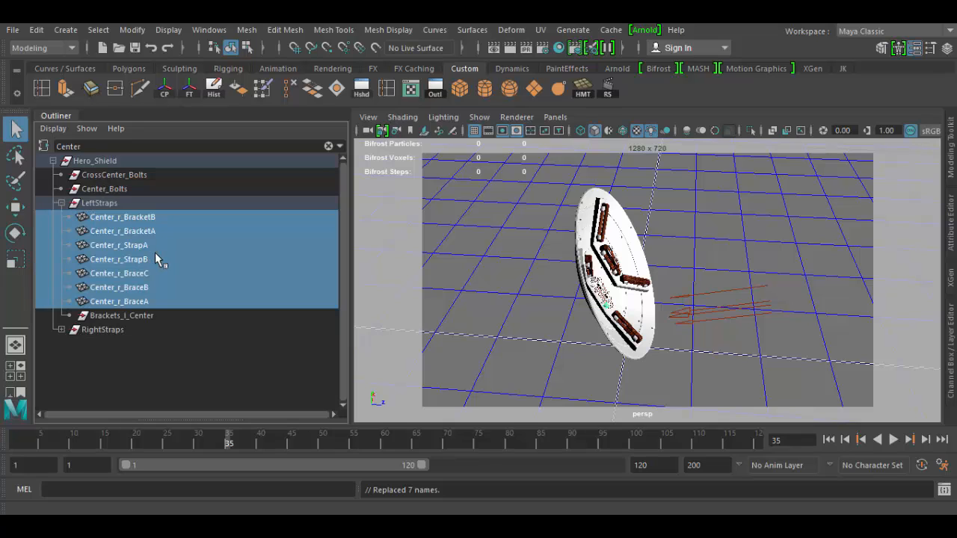
key(ctrl+z)
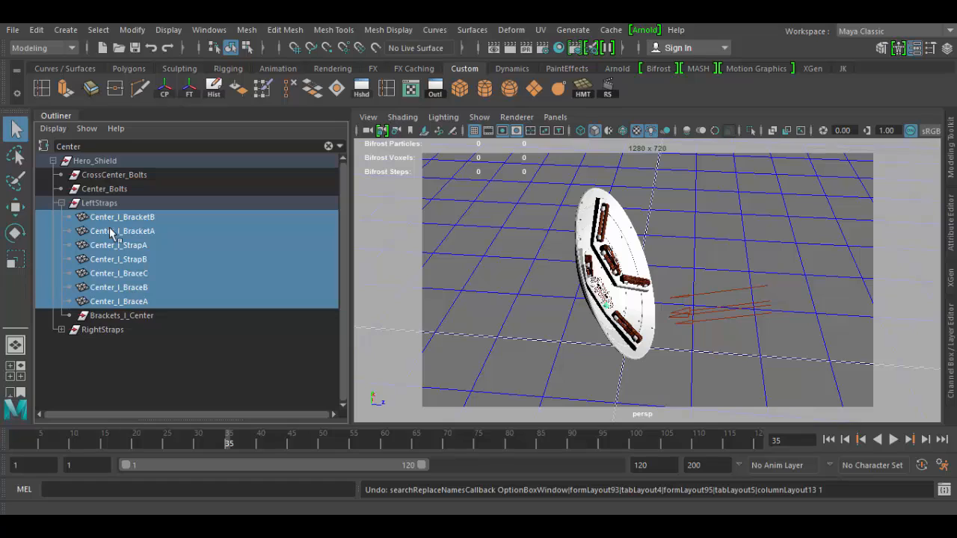
click(61, 204)
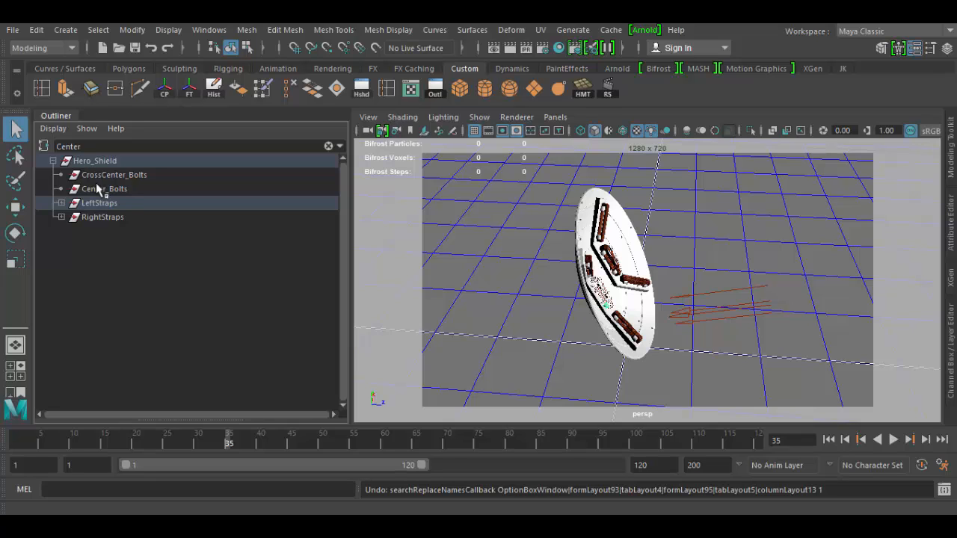
Create a polygon sphere primitive in the scene
click(510, 90)
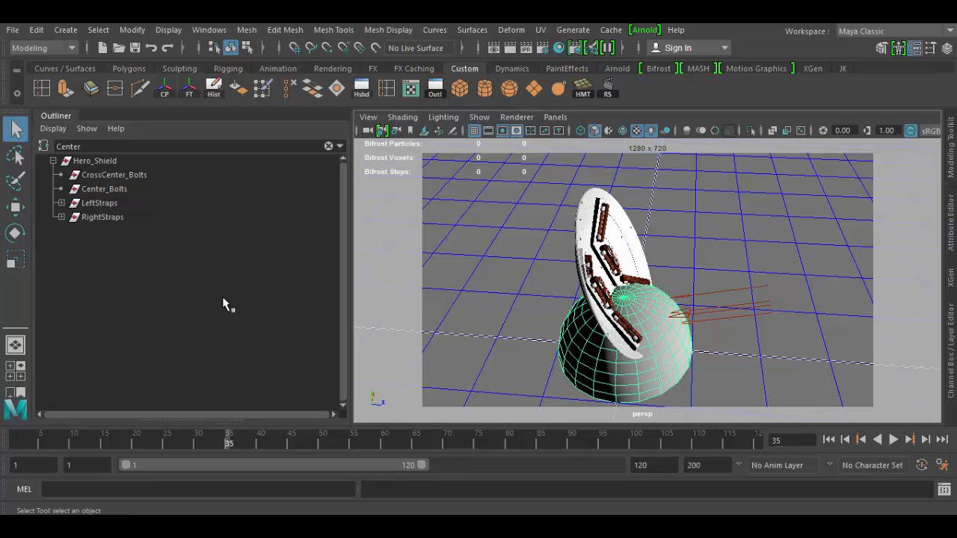
click(86, 129)
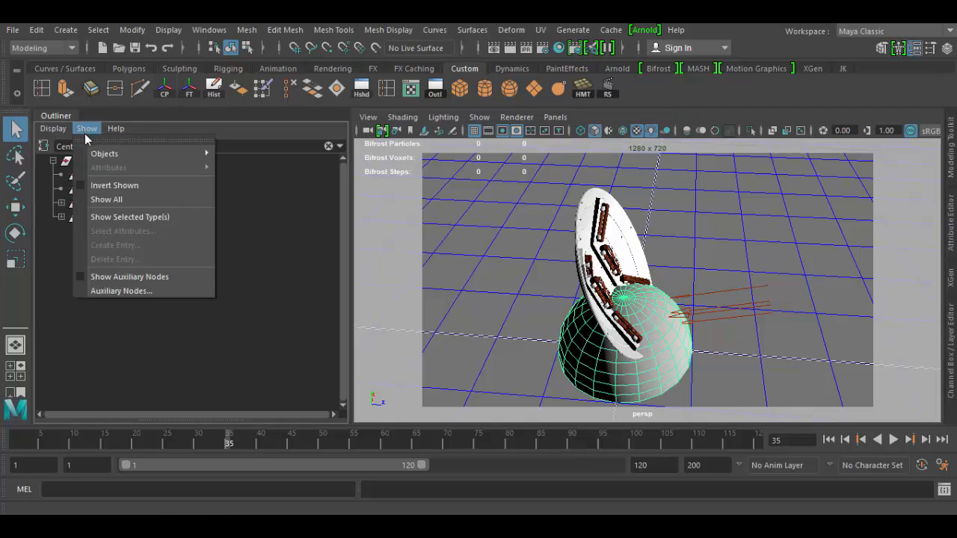
mouse_move(53, 132)
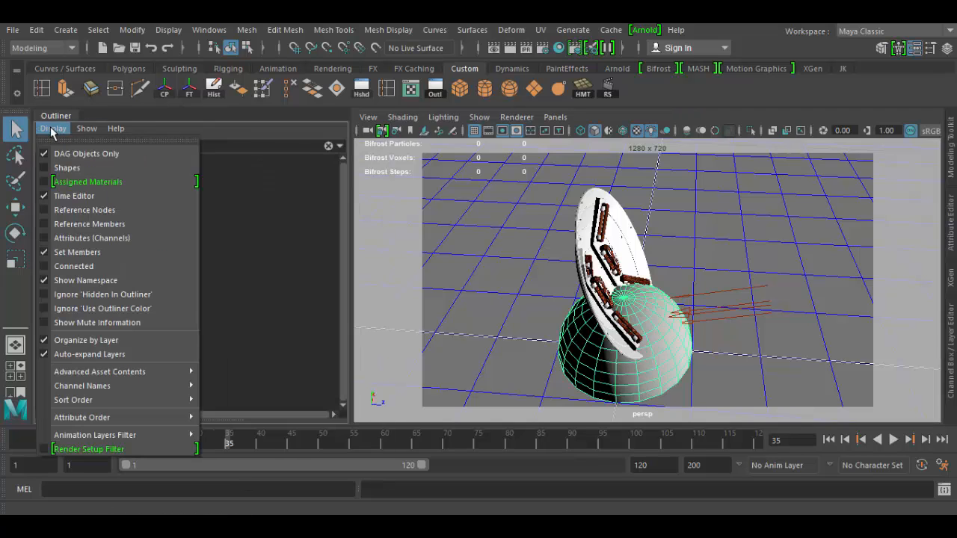
mouse_move(86, 129)
mouse_move(202, 153)
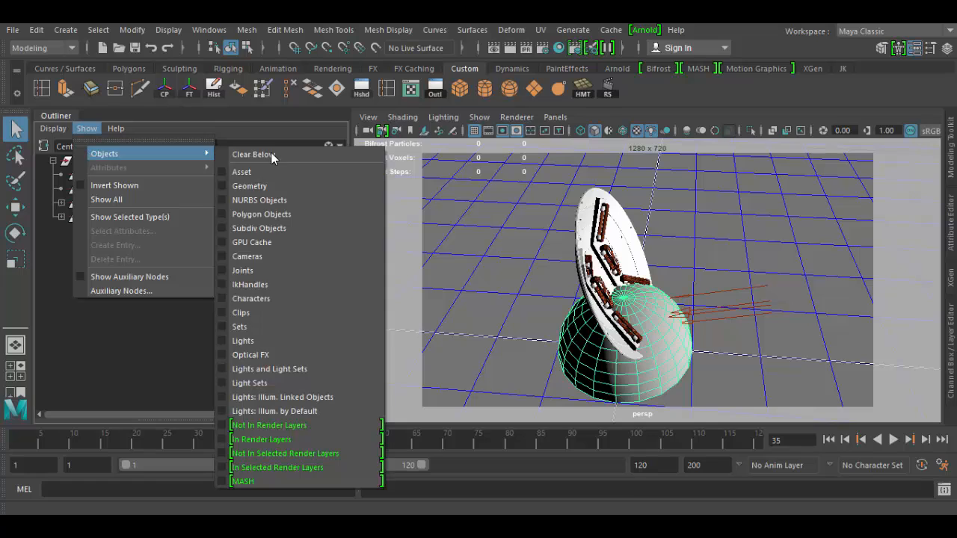
click(311, 155)
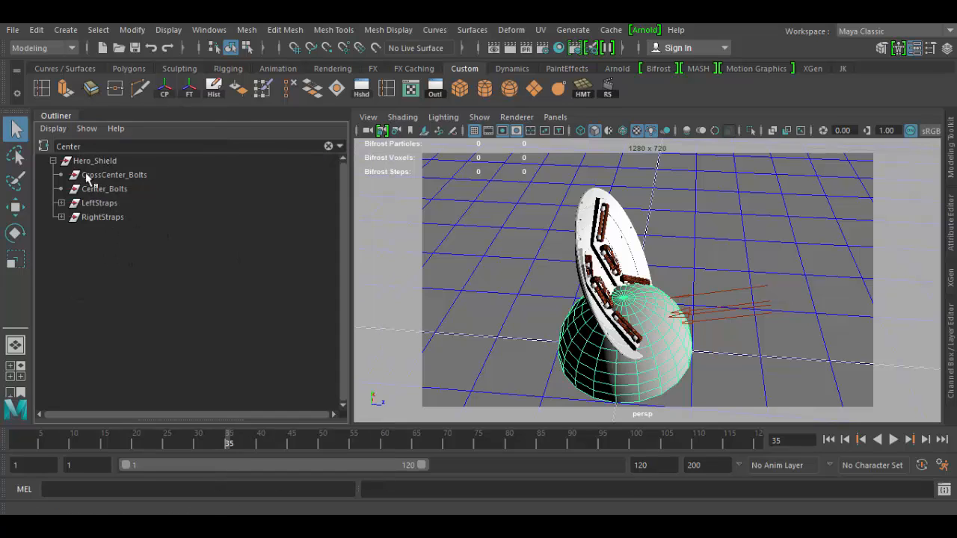
Collapse Hero_Shield and clear the "Center" filter from the Outliner search field to list all scene objects
click(53, 160)
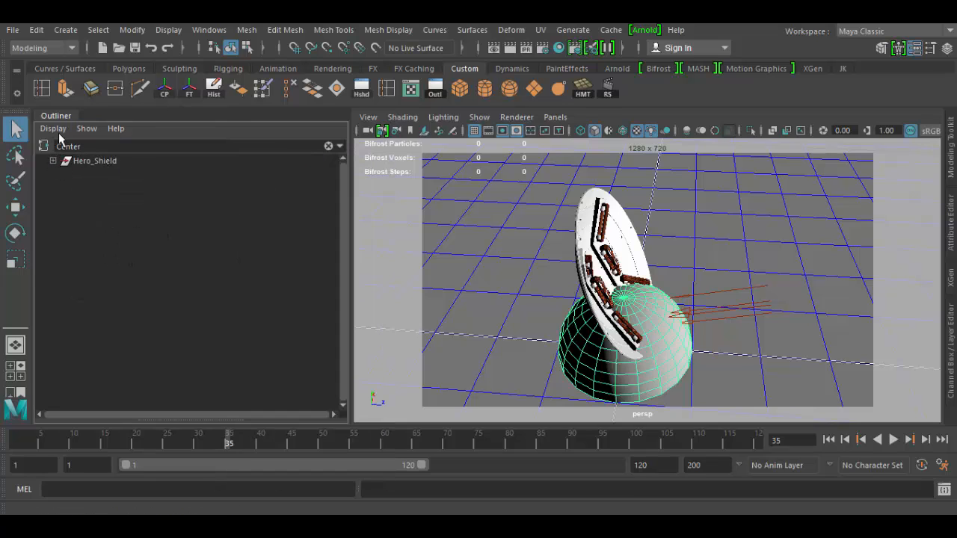
click(61, 133)
mouse_move(116, 129)
click(182, 141)
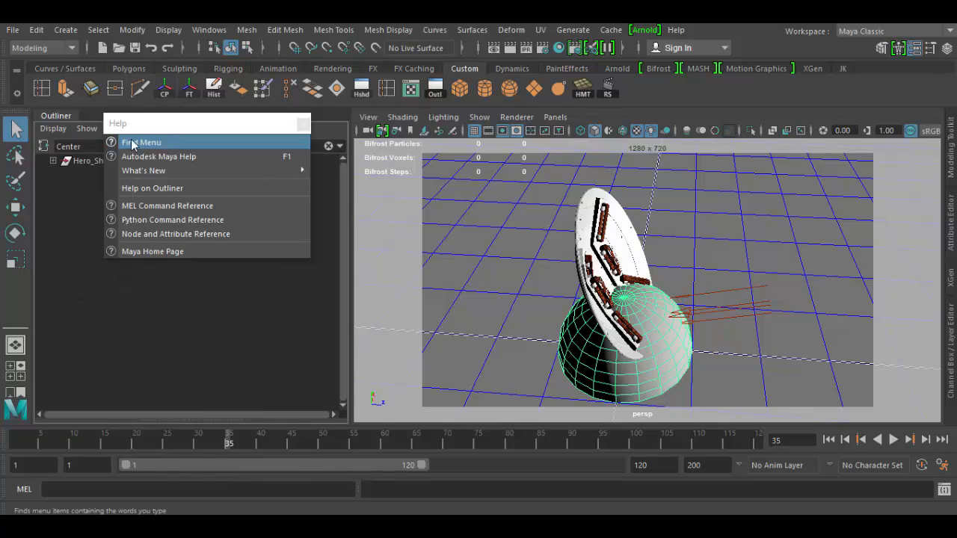
drag(86, 145, 40, 147)
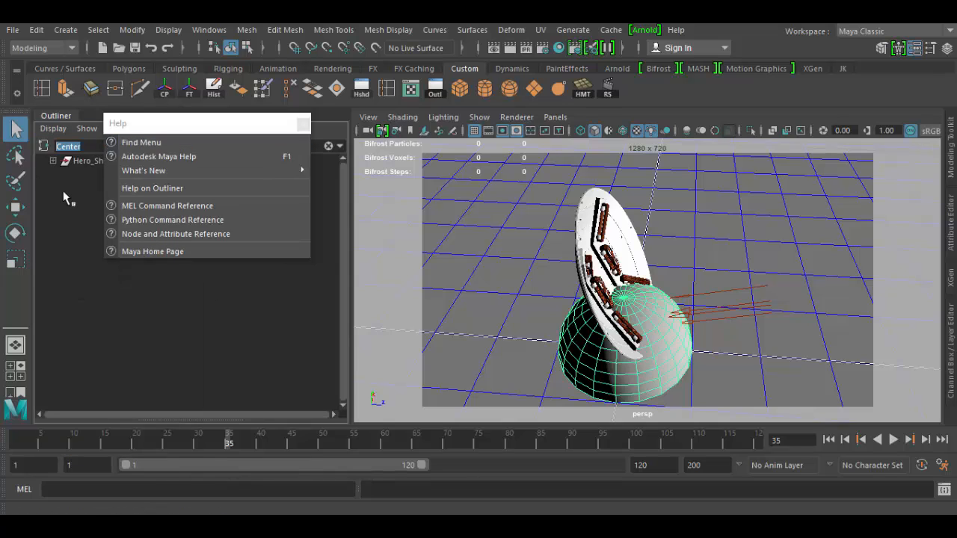
key(BackSpace)
click(205, 302)
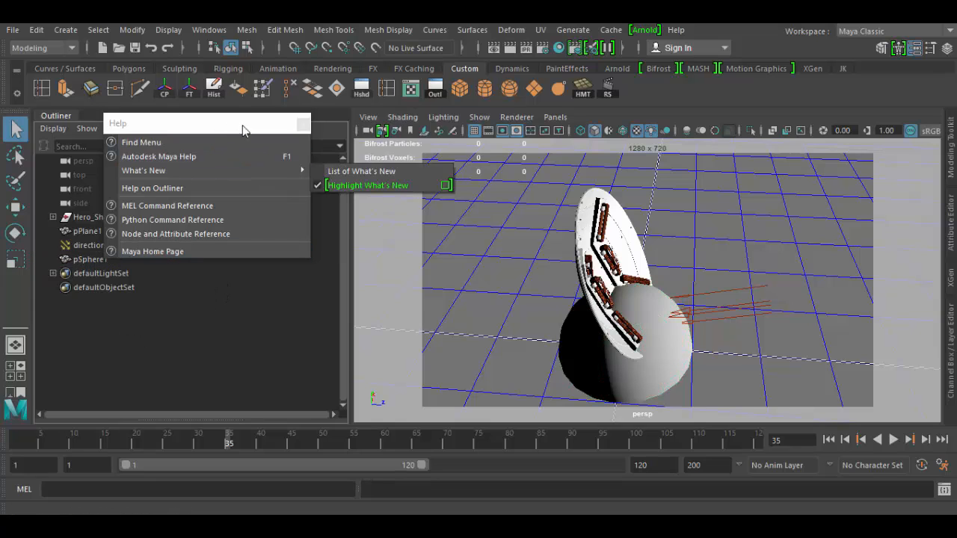
click(303, 125)
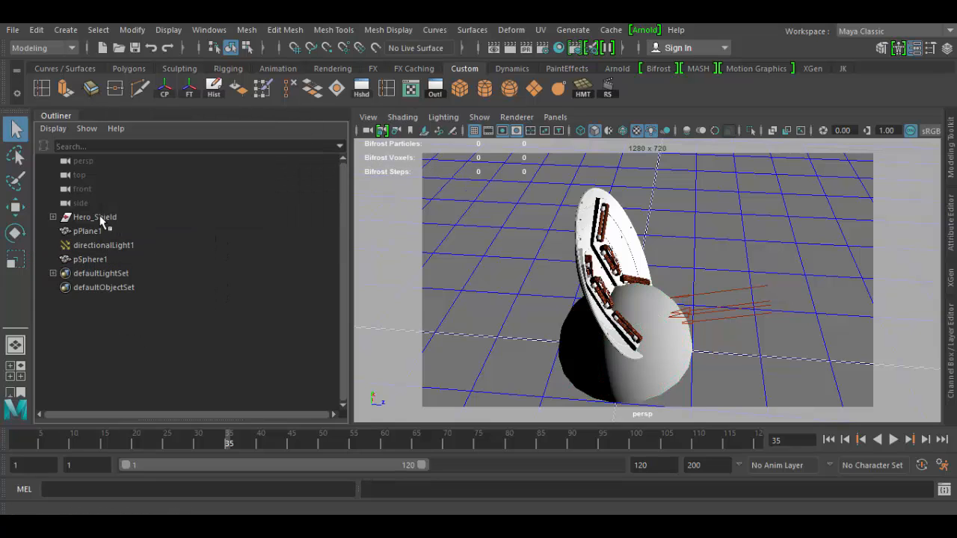
Duplicate the sphere pSphere1 and move the copy about 2 cm along Z beside the original
click(95, 261)
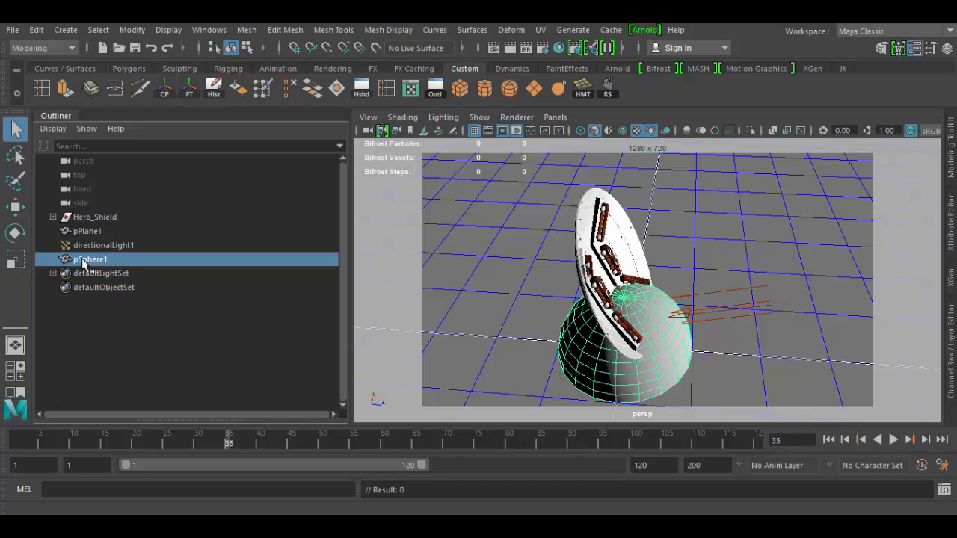
click(628, 388)
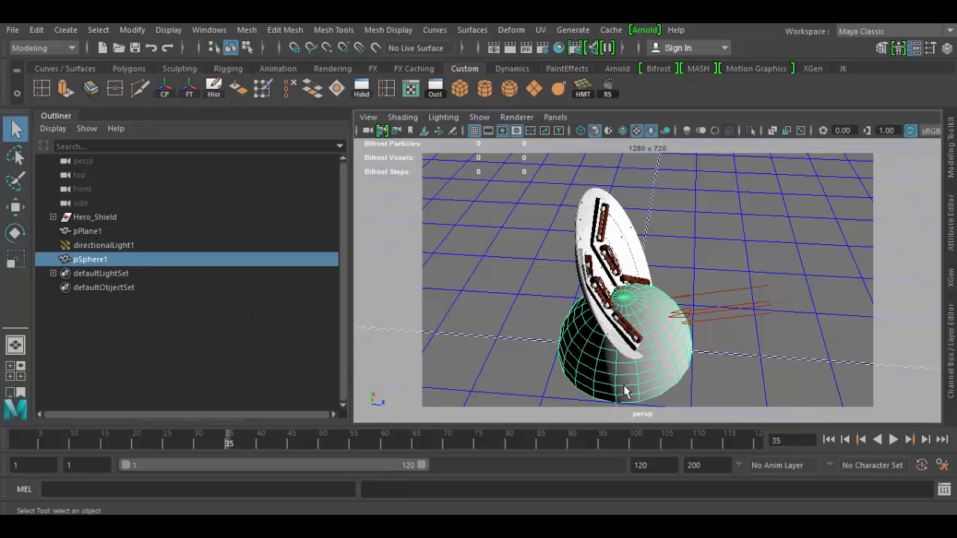
key(w)
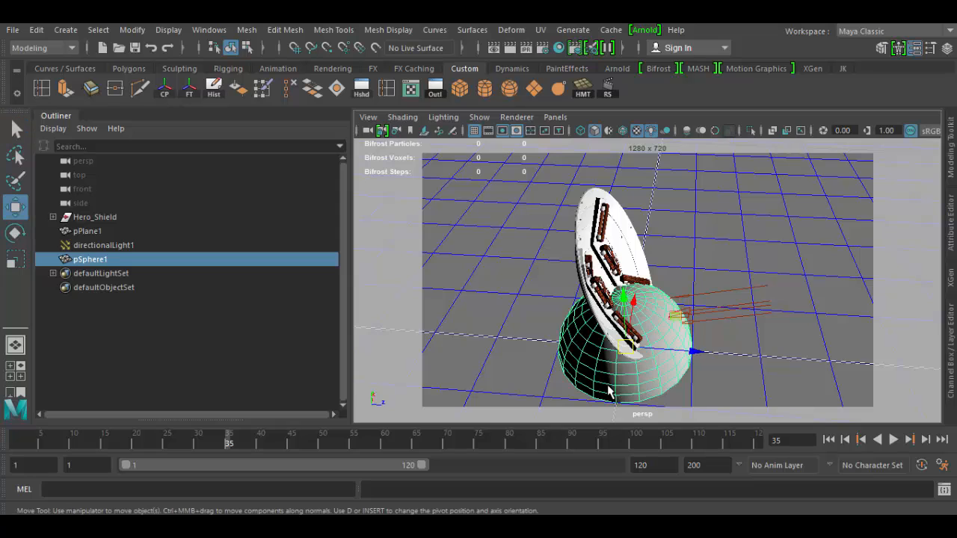
key(ctrl+d)
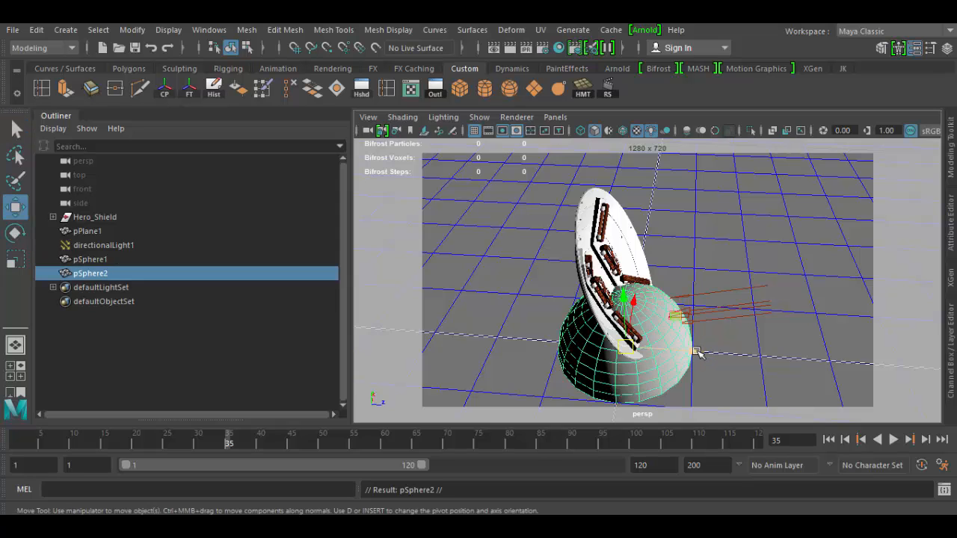
drag(699, 353, 834, 357)
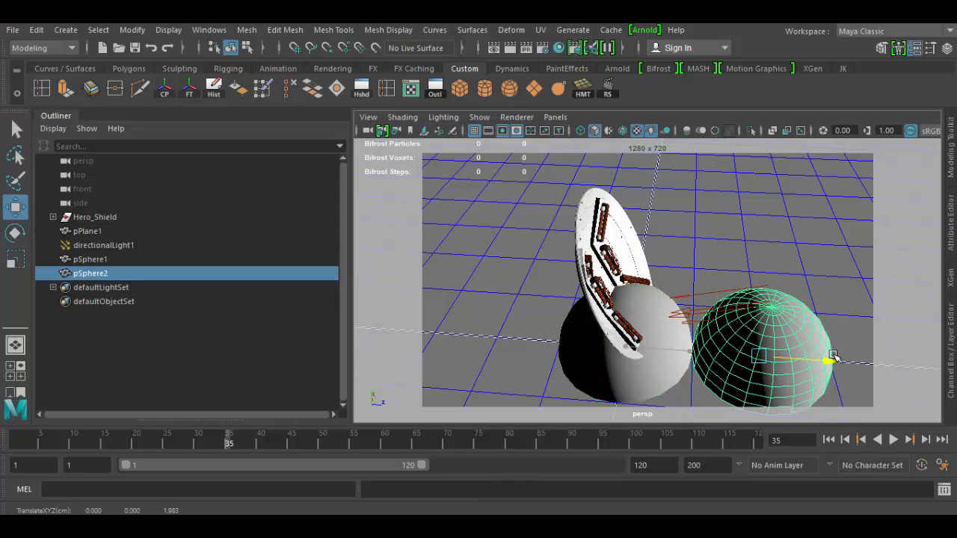
Select the two spheres and the Hero_Shield group in turn and scrub the timeline to frame 52
click(109, 261)
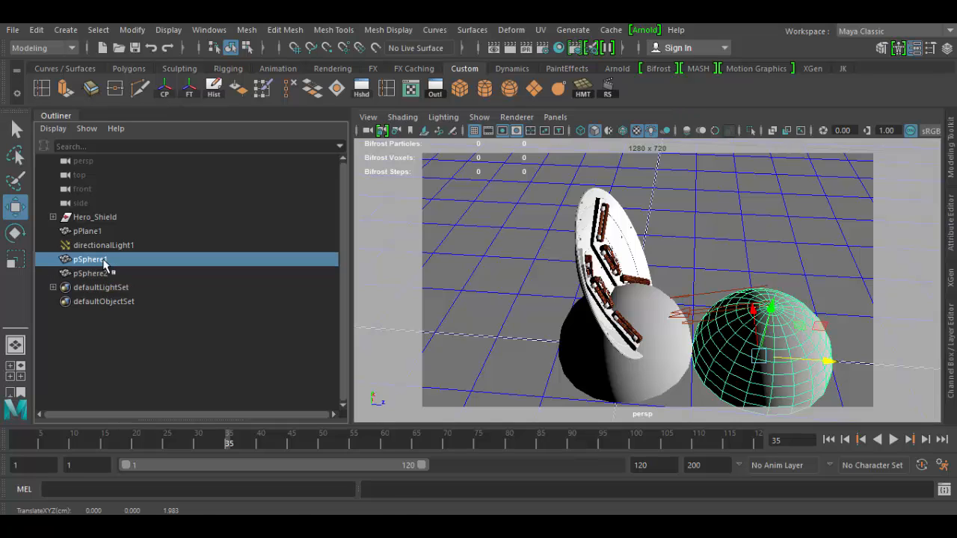
click(110, 275)
click(107, 261)
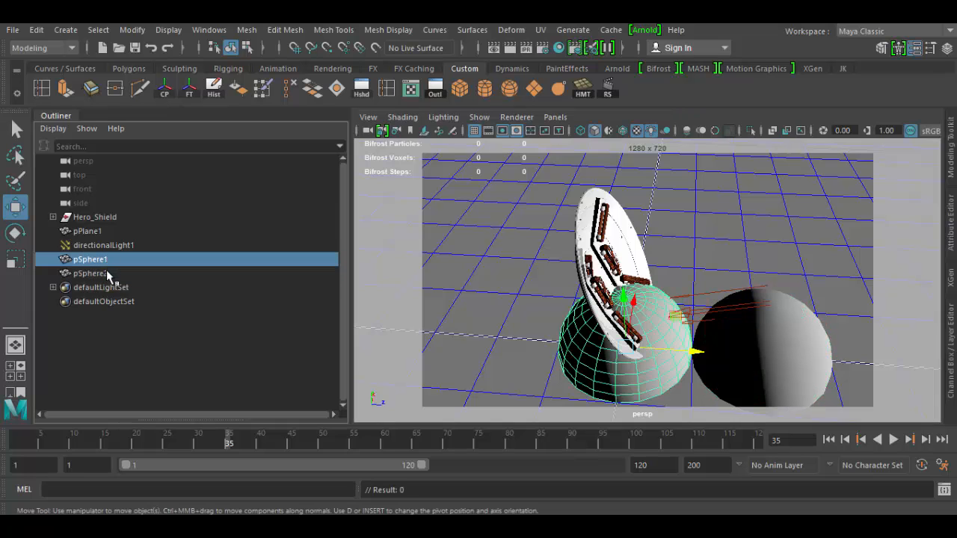
click(107, 274)
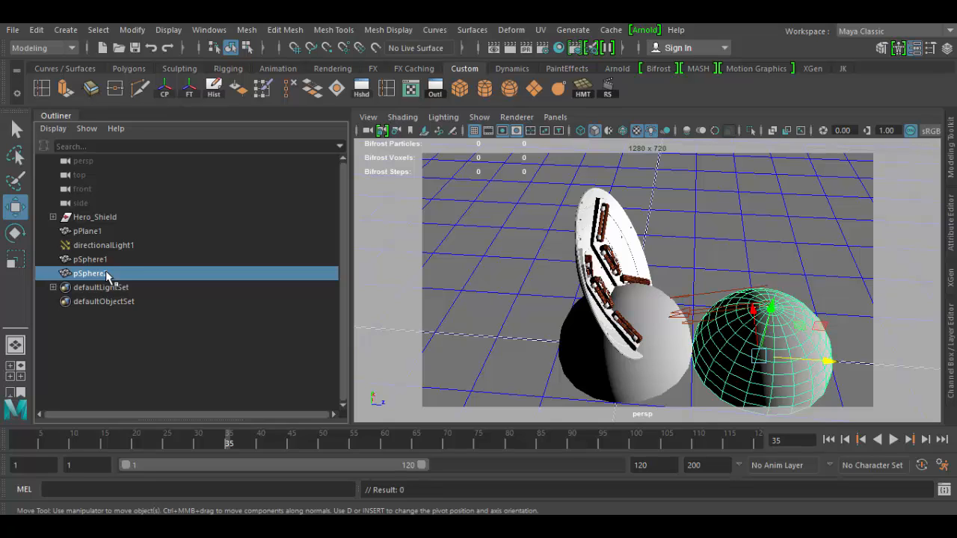
click(99, 218)
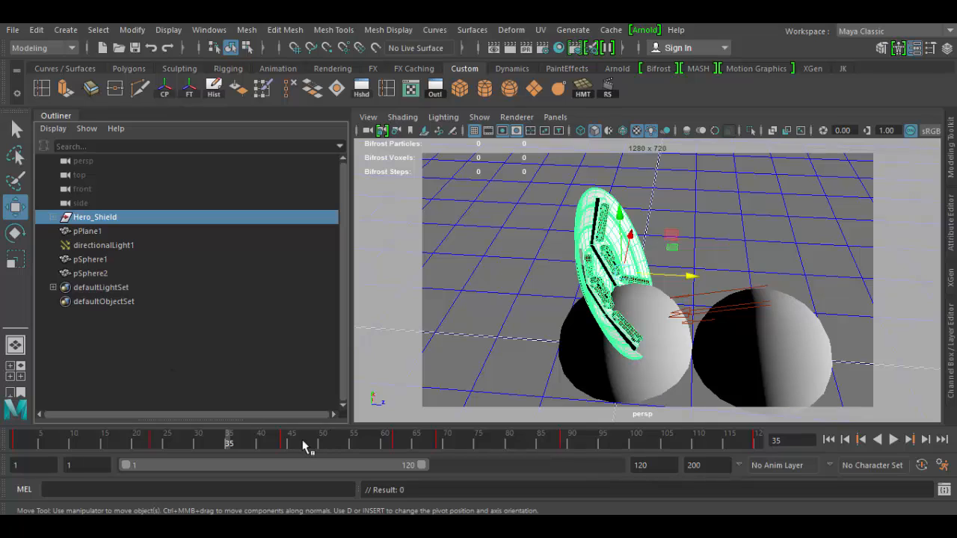
drag(303, 441, 332, 451)
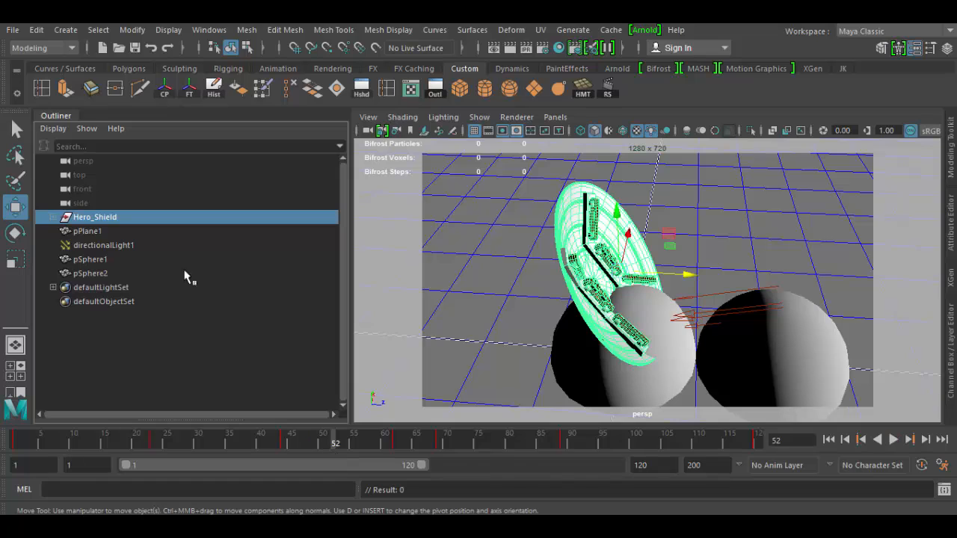
Expand Hero_Shield, select each of its children in turn, and scrub the timeline to frame 85
click(52, 217)
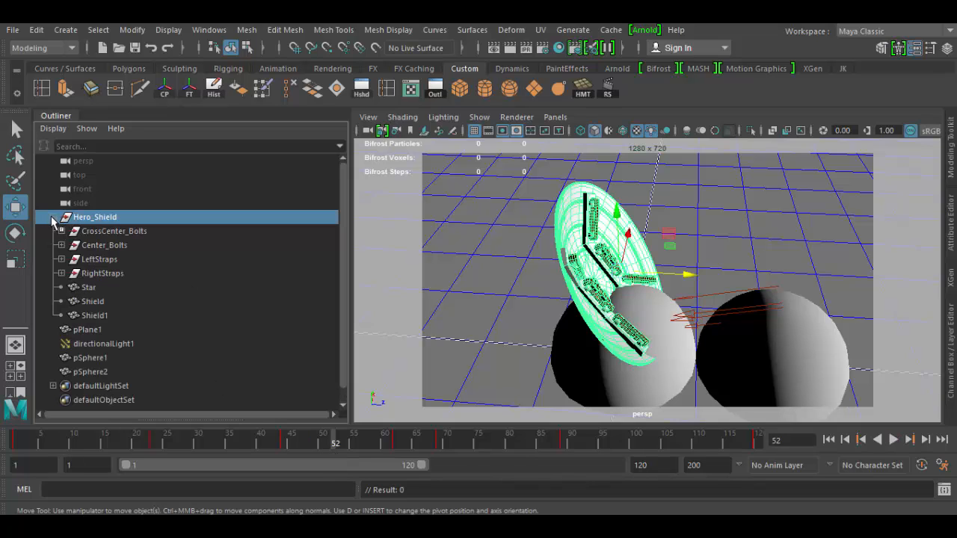
click(105, 231)
click(116, 247)
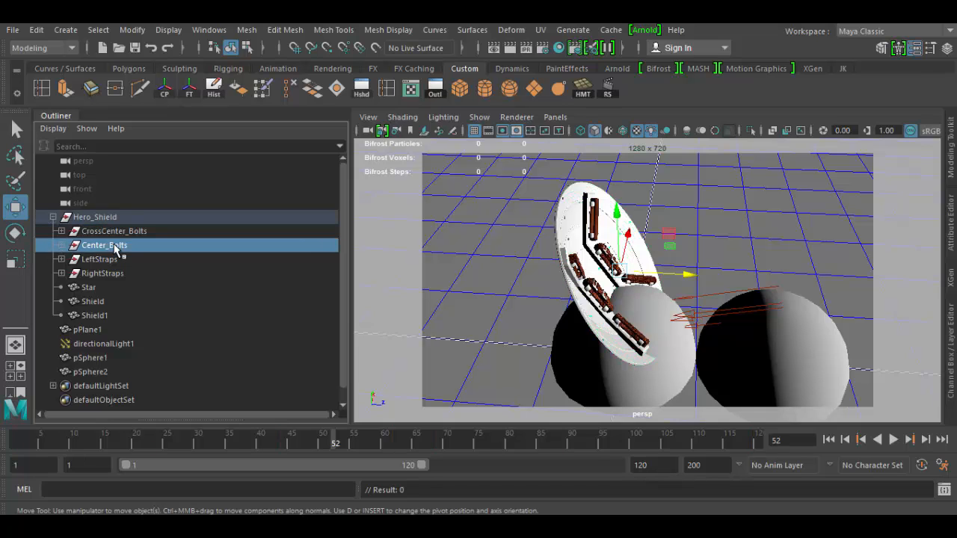
click(112, 260)
click(107, 273)
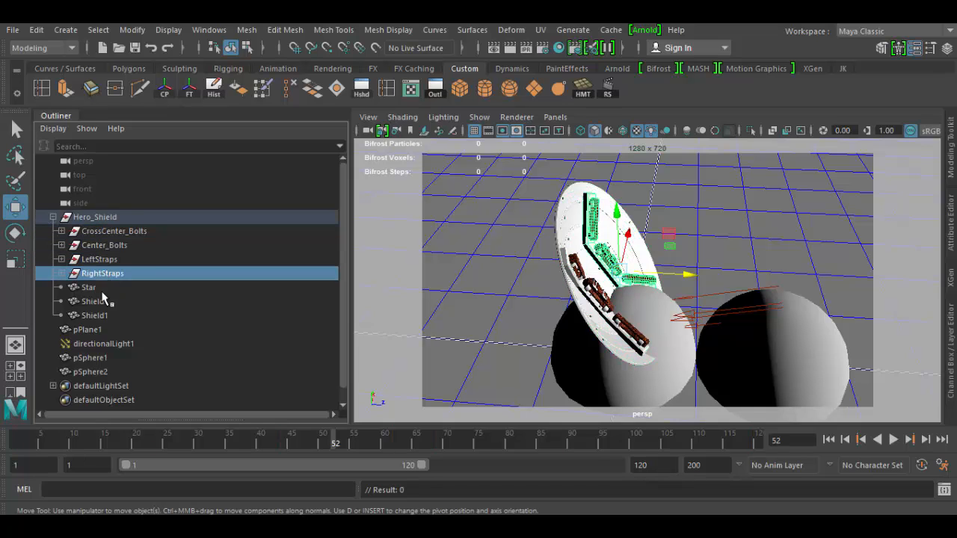
click(93, 288)
click(95, 302)
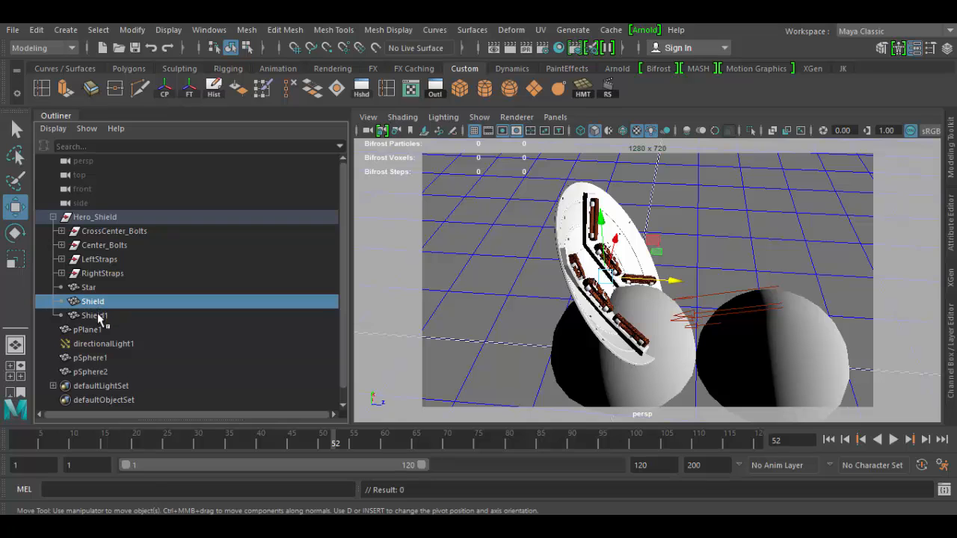
click(97, 289)
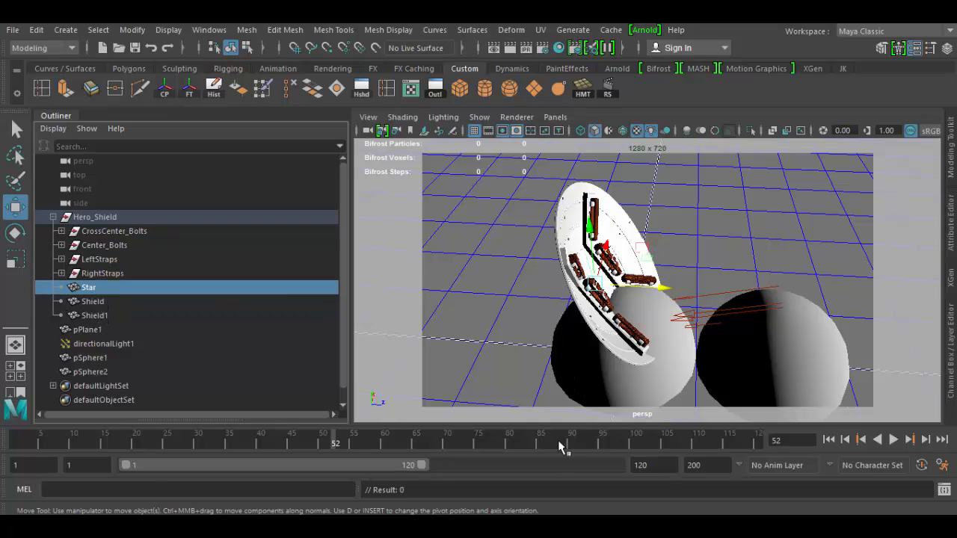
mouse_move(561, 446)
mouse_down()
mouse_move(411, 442)
mouse_move(540, 441)
mouse_up()
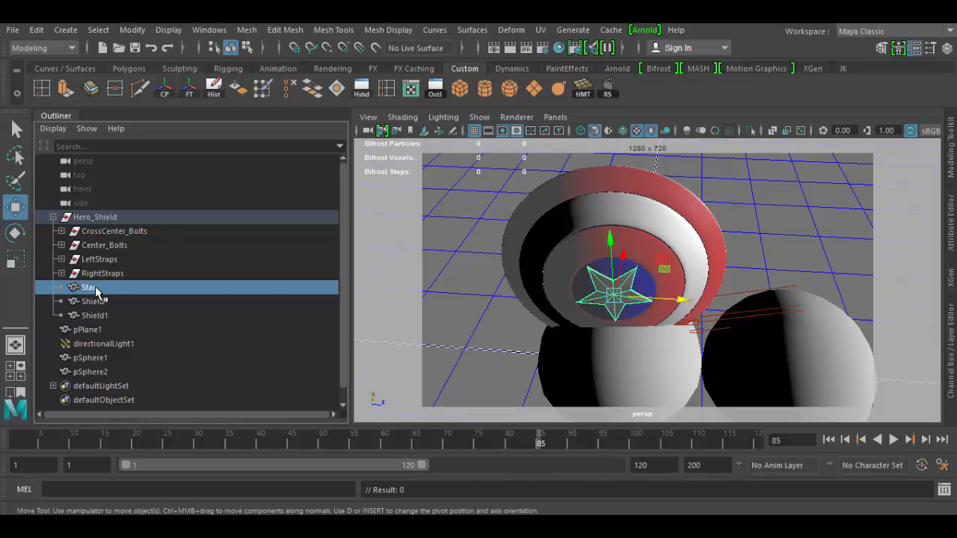
Duplicate the Star and parent the copy Star1 under pSphere1 in the Outliner
key(ctrl+d)
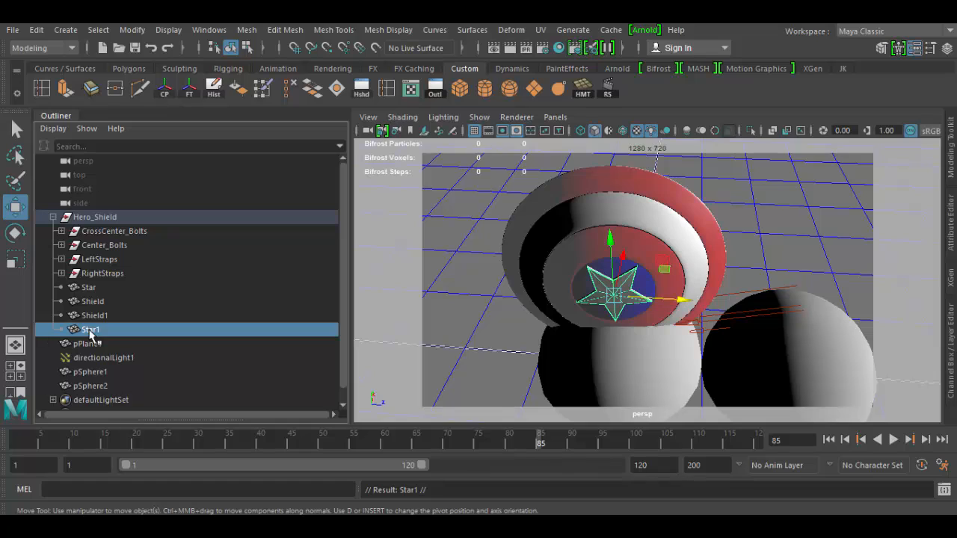
middle_drag(90, 330, 98, 378)
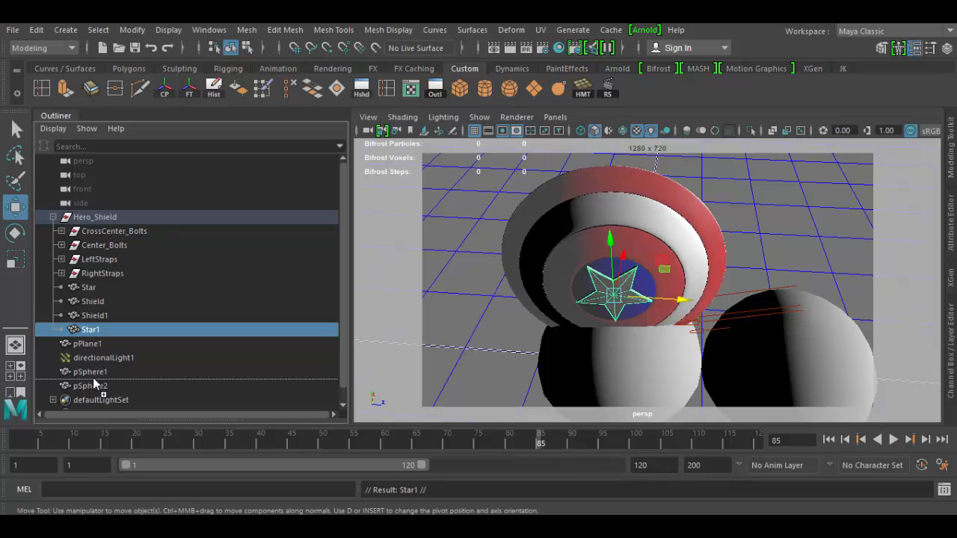
middle_drag(93, 381, 94, 377)
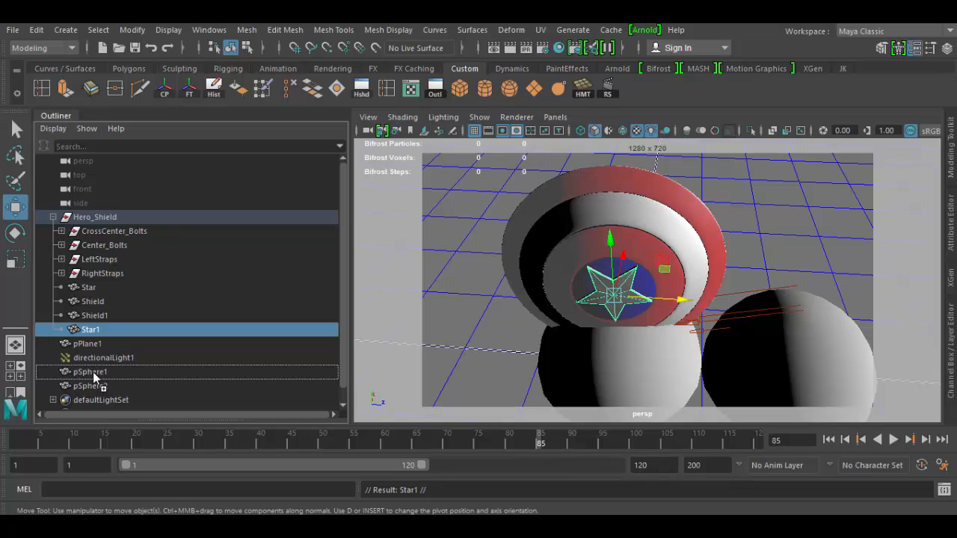
middle_drag(94, 378, 92, 383)
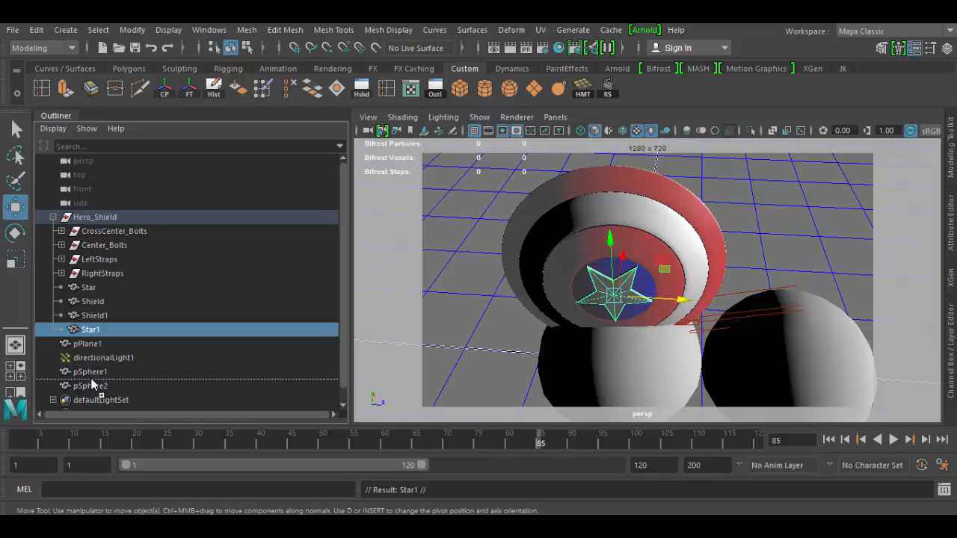
middle_drag(93, 383, 93, 363)
click(101, 360)
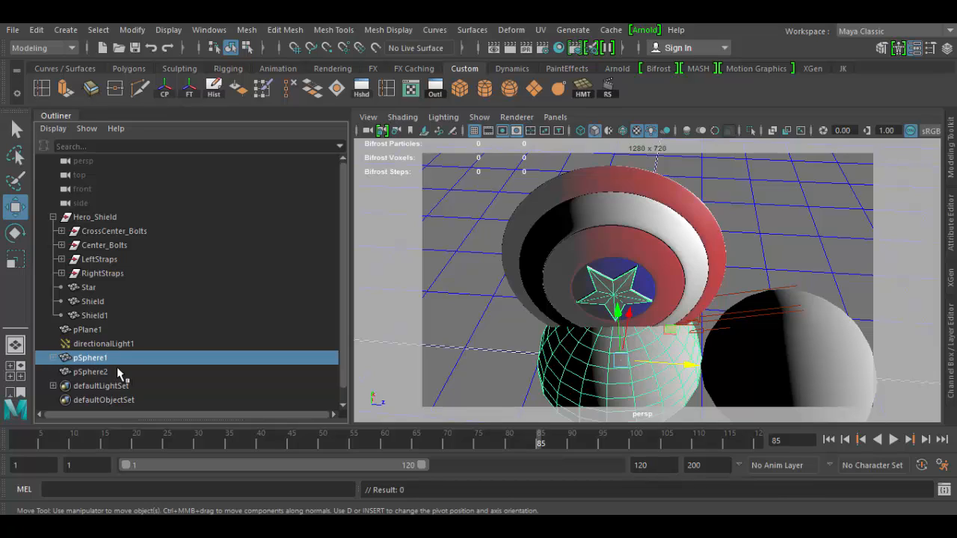
key(ctrl+z)
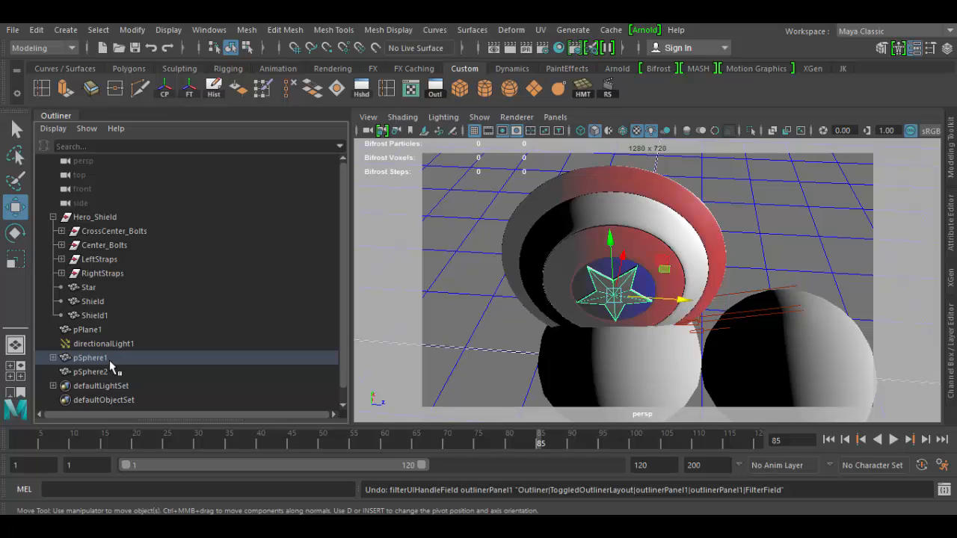
Group pSphere1 and pSphere2 together and move the new group about 1.8 cm along negative Z
click(102, 357)
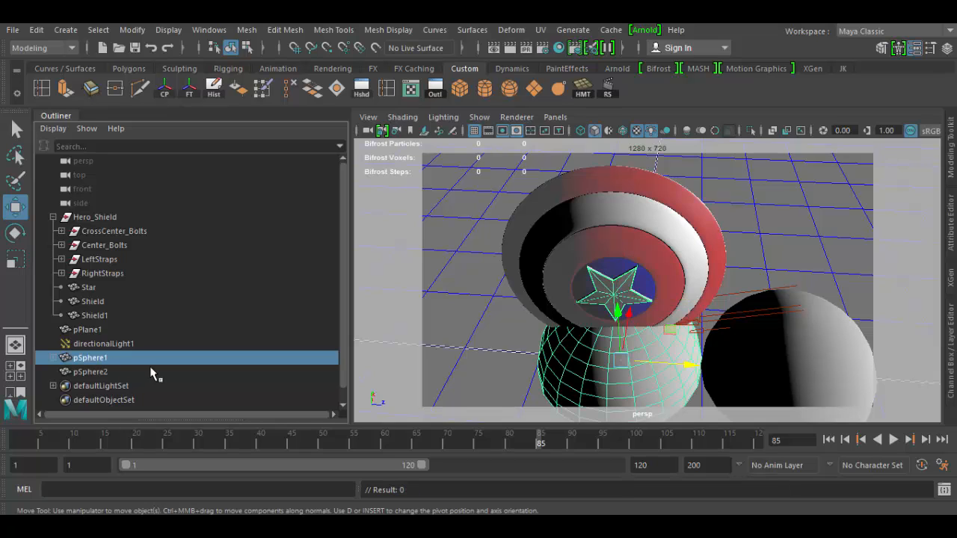
shift+click(123, 373)
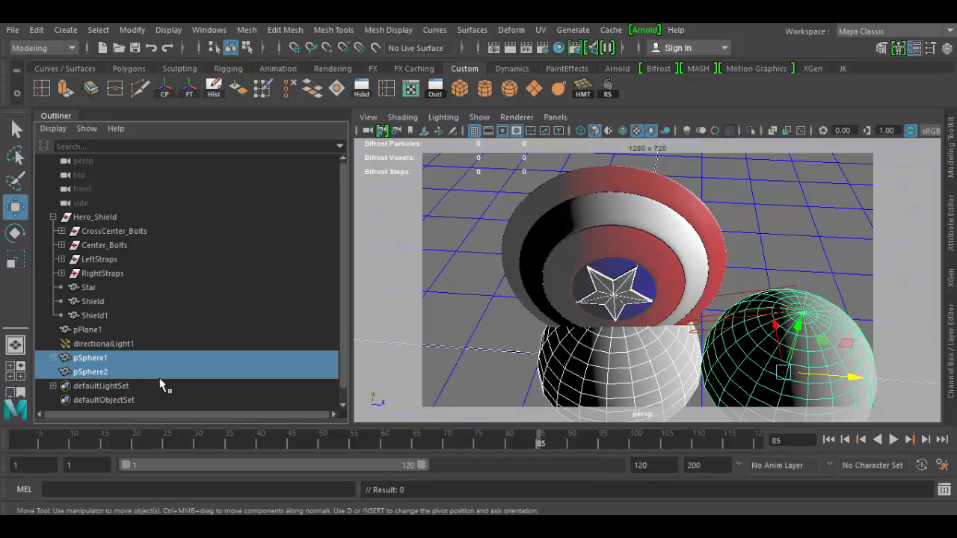
key(ctrl+g)
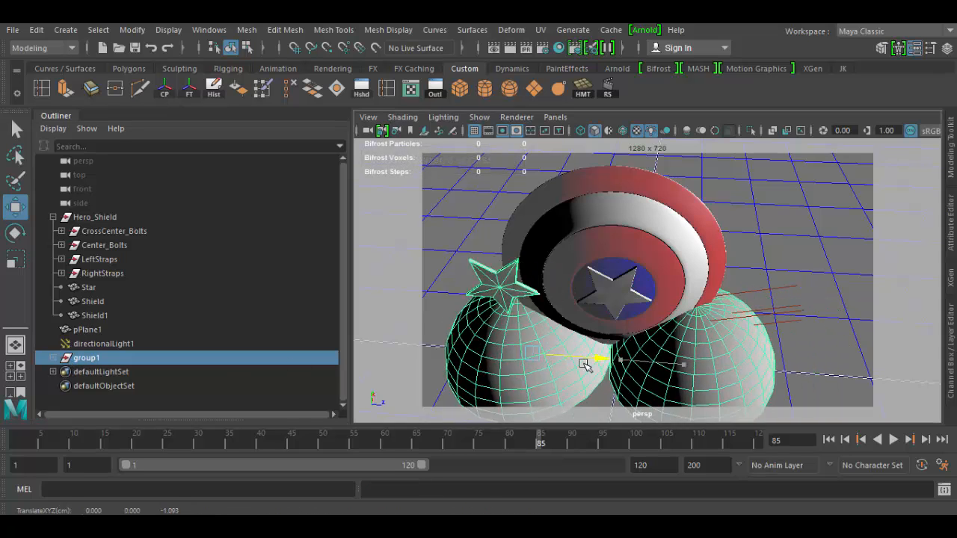
drag(688, 365, 521, 368)
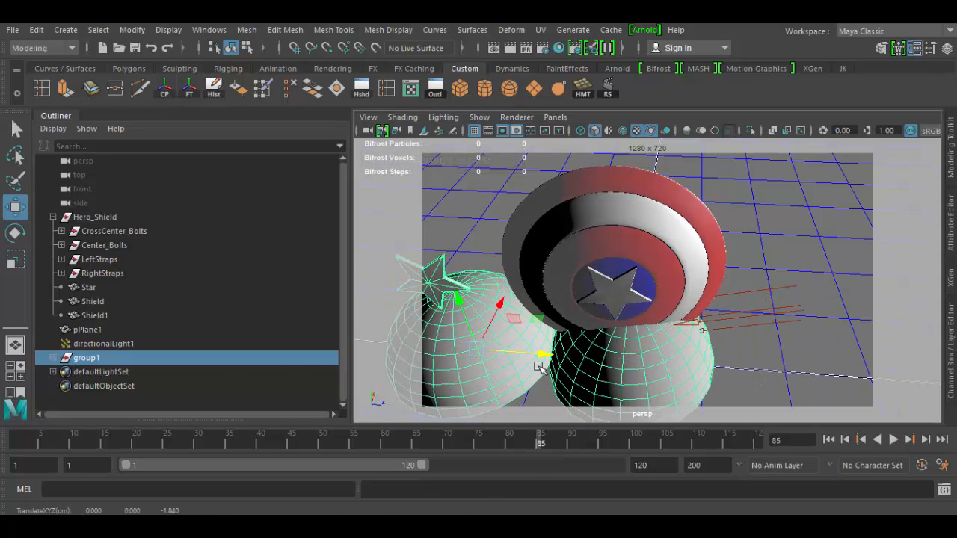
Rename group1 to RandomStuff
double_click(89, 360)
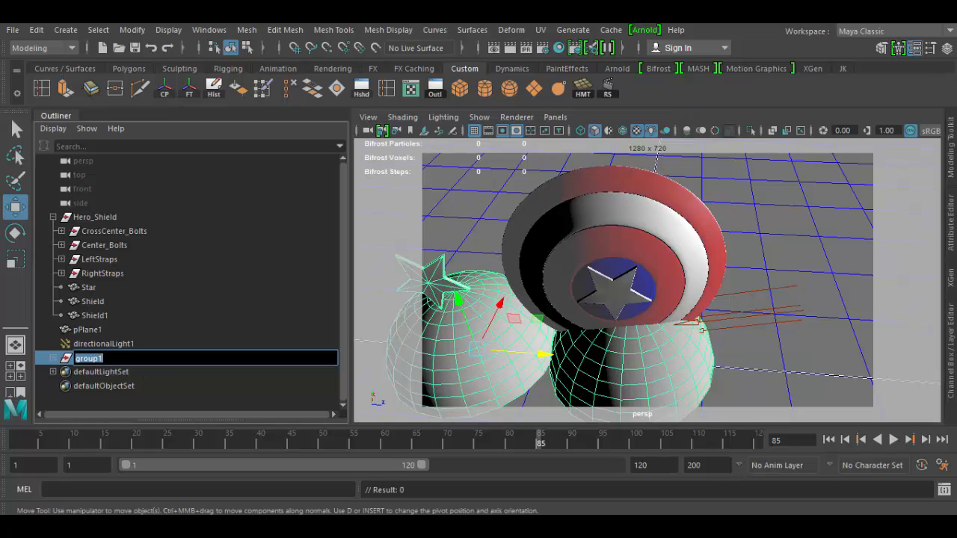
text(RandomStuff)
key(Return)
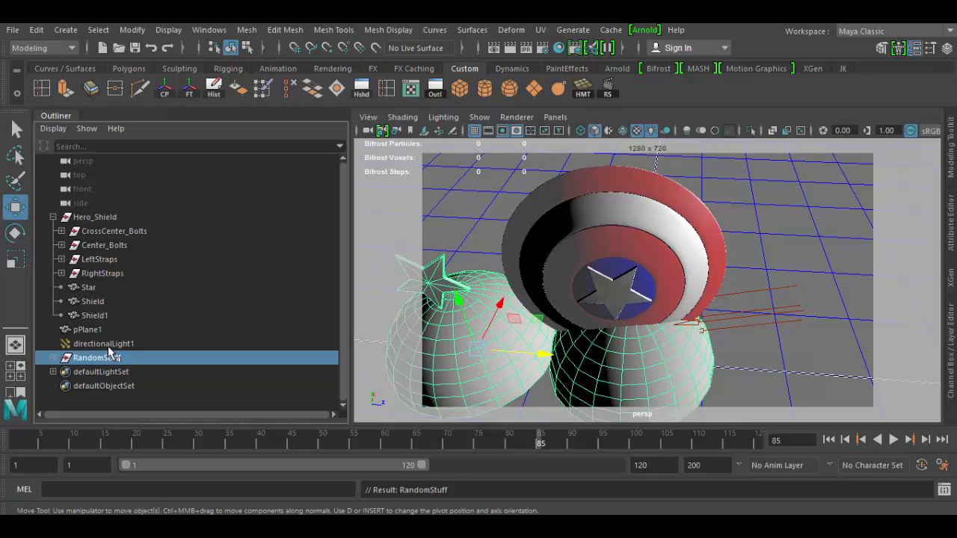
Select Center_Bolts and pPlane1 in turn, collapse Hero_Shield, and delete the RandomStuff group
click(100, 248)
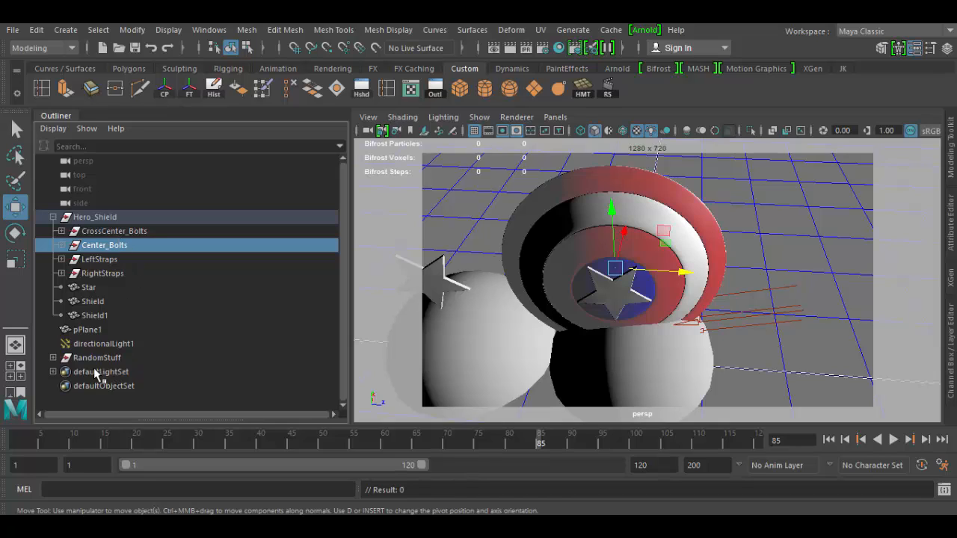
click(95, 333)
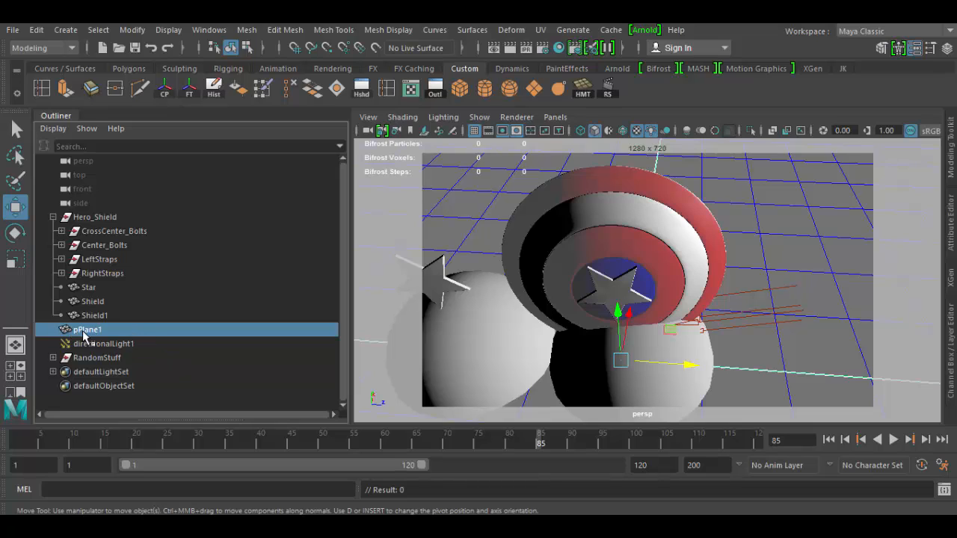
click(53, 216)
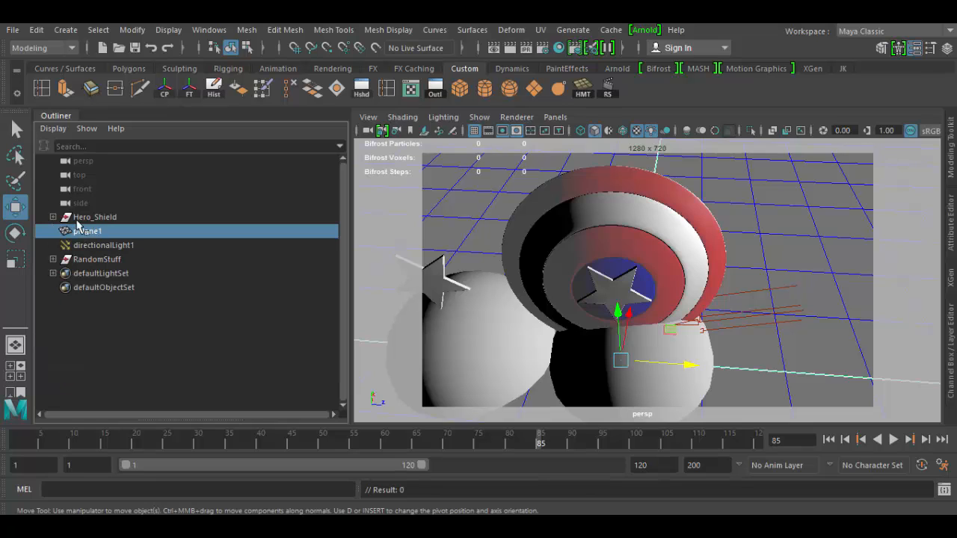
click(105, 258)
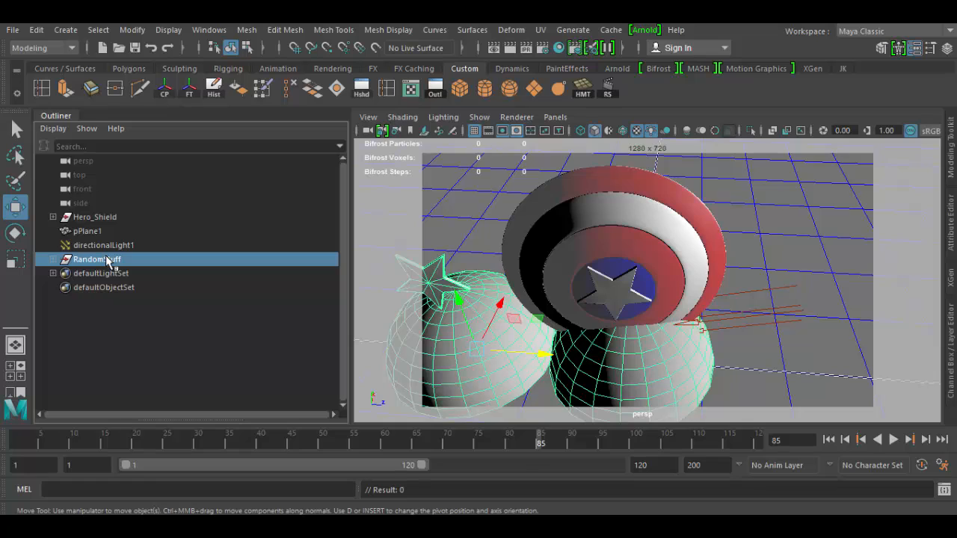
key(Delete)
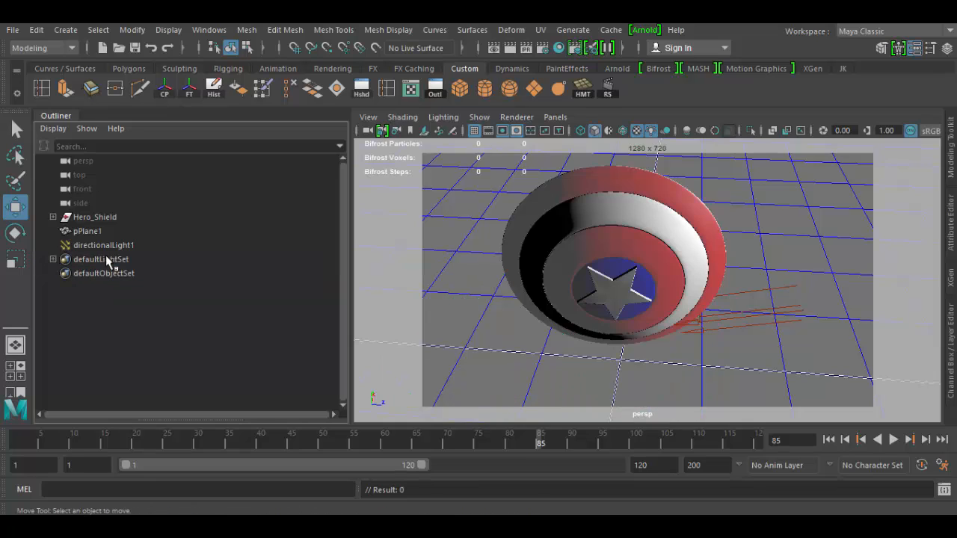
Filter the Outliner to show only Geometry objects
click(52, 129)
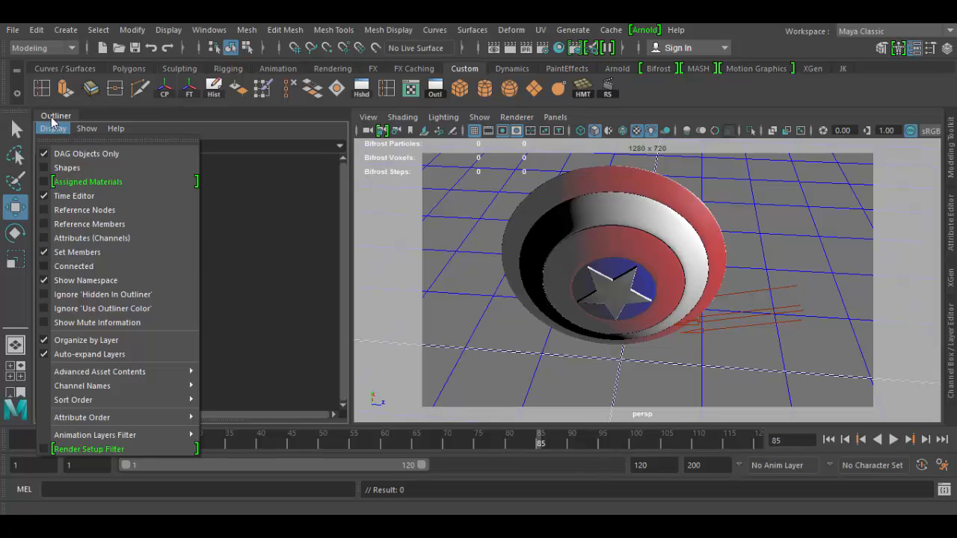
click(54, 127)
click(85, 130)
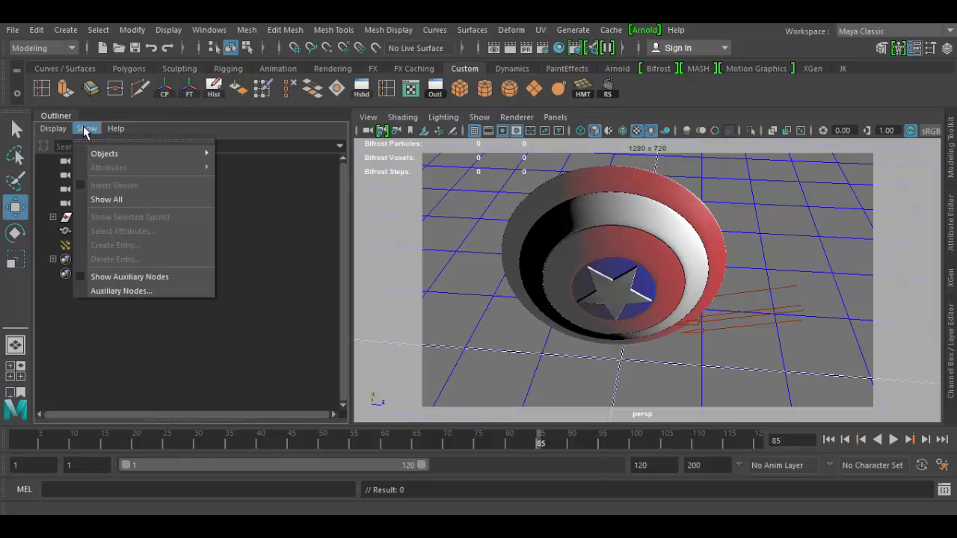
mouse_move(99, 155)
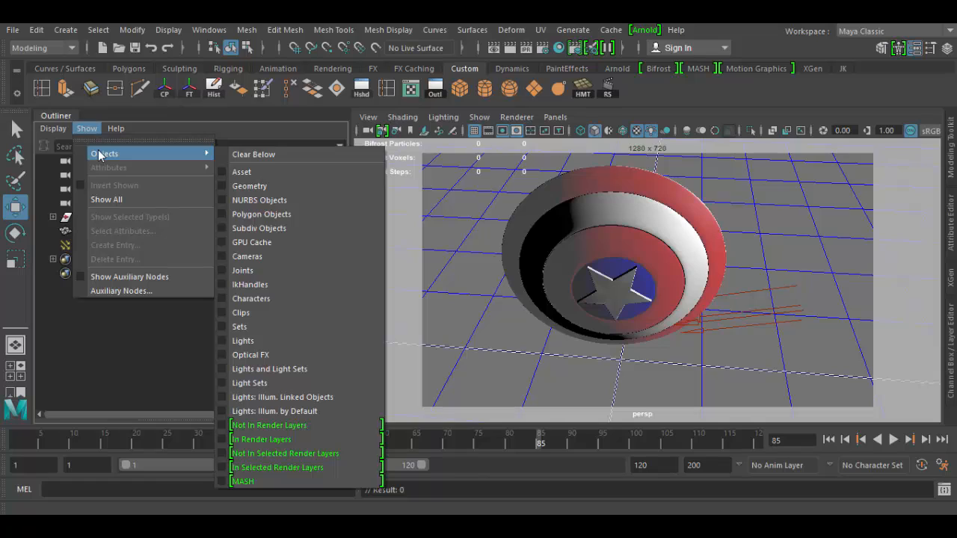
click(260, 189)
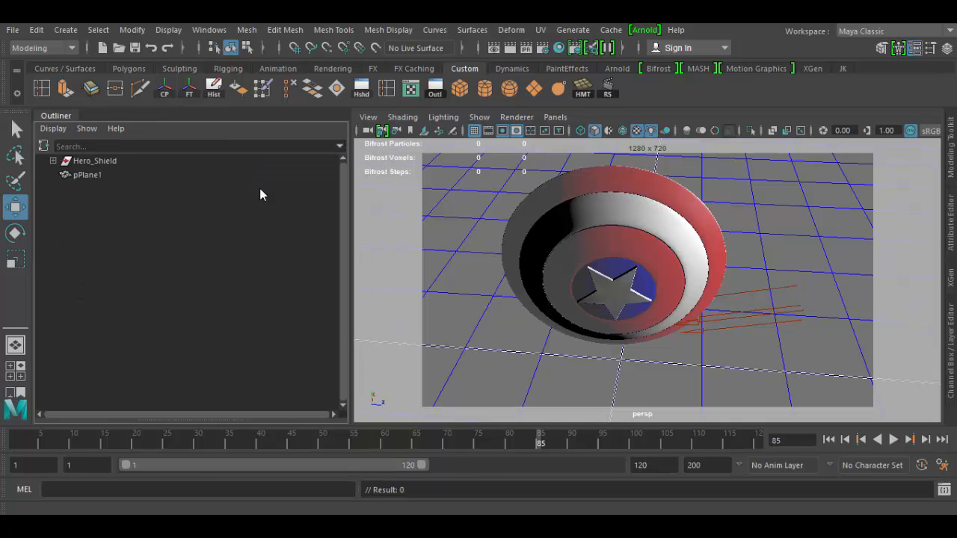
Expand and collapse Hero_Shield, then add Lights to the Outliner's shown object types
click(53, 161)
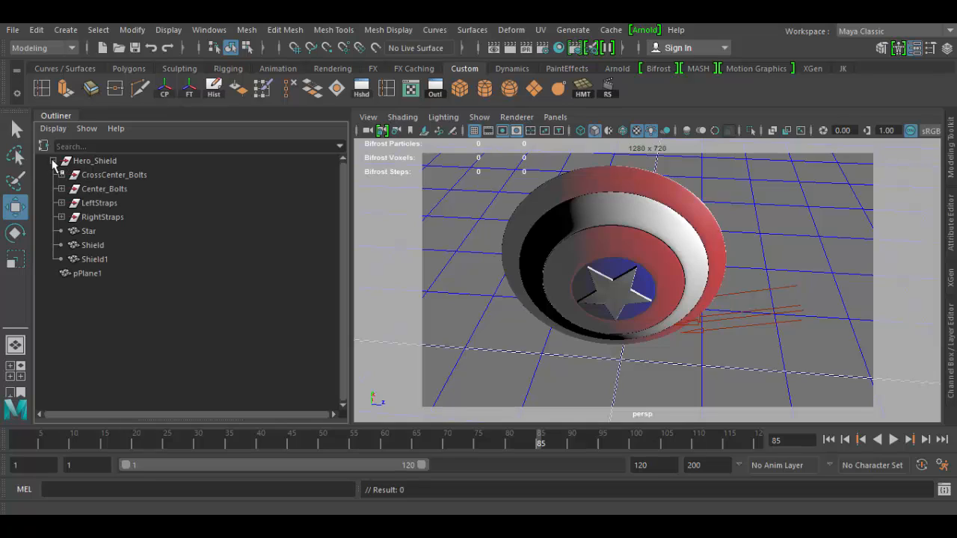
click(53, 160)
click(86, 129)
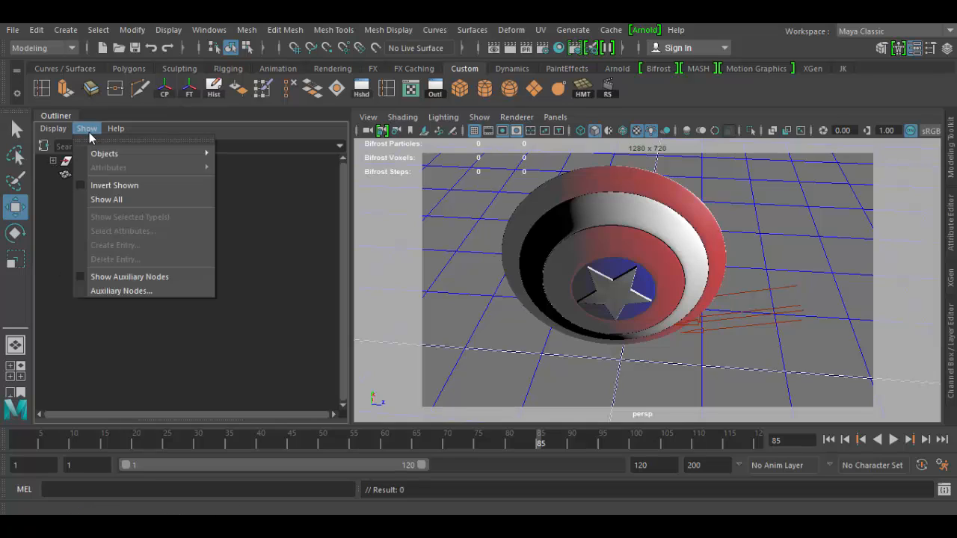
mouse_move(95, 154)
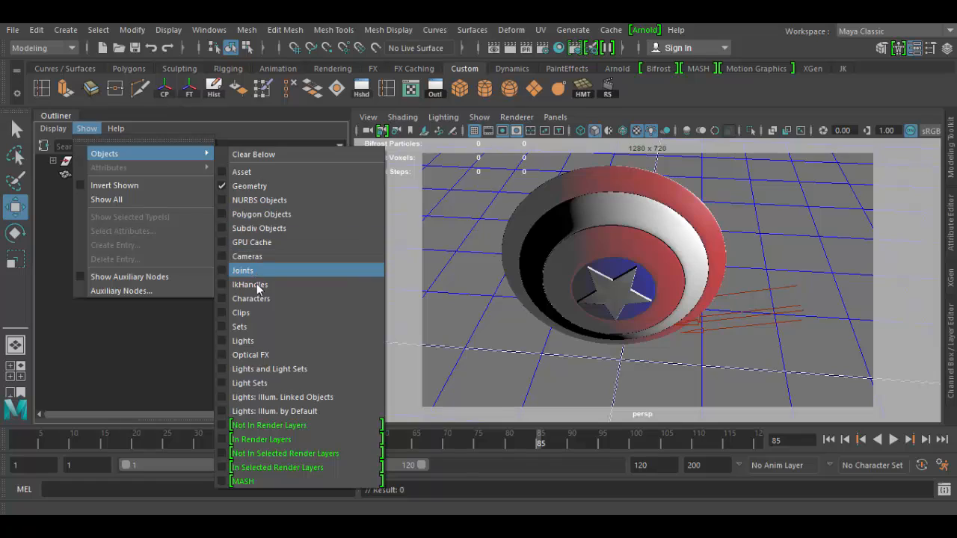
click(255, 341)
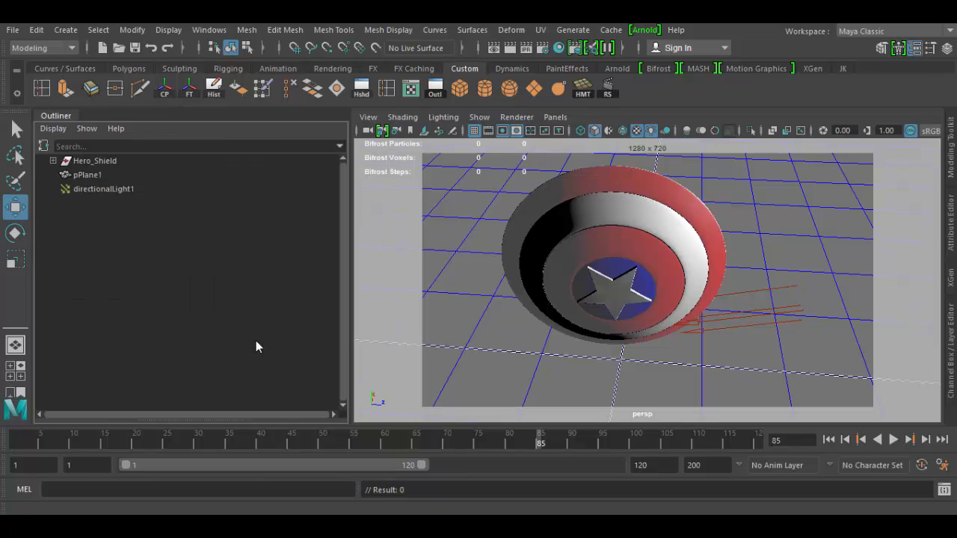
Select directionalLight1 and clear the Outliner's object-type filters to show everything again
click(118, 192)
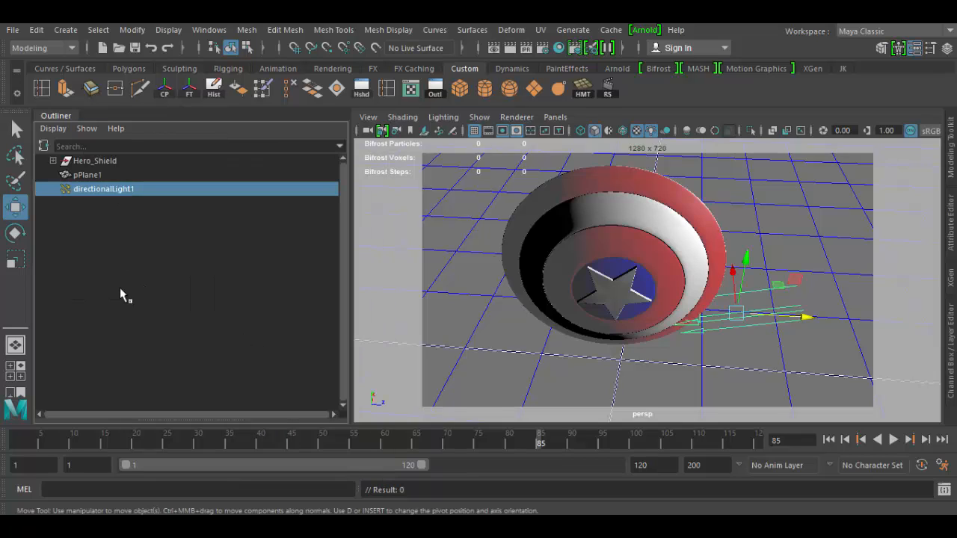
click(86, 129)
mouse_move(103, 158)
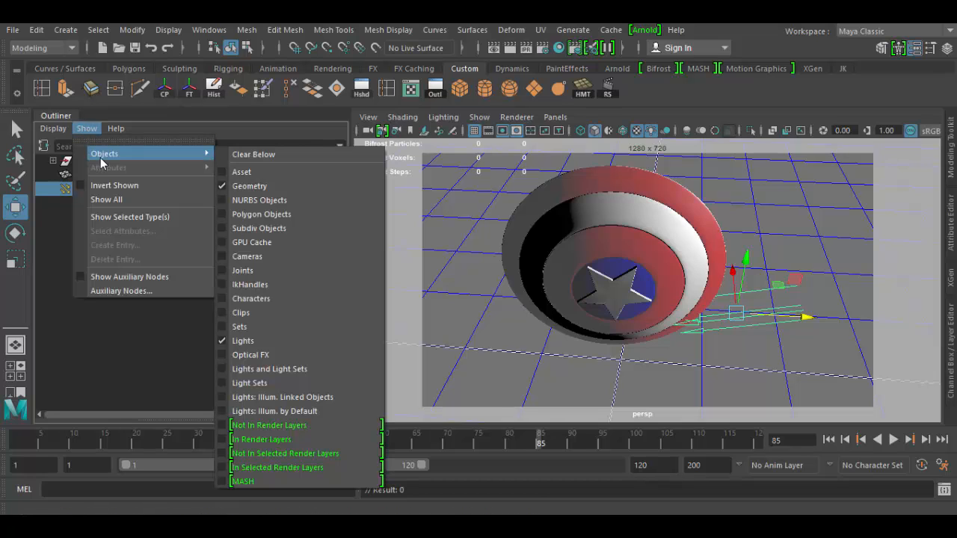
click(252, 154)
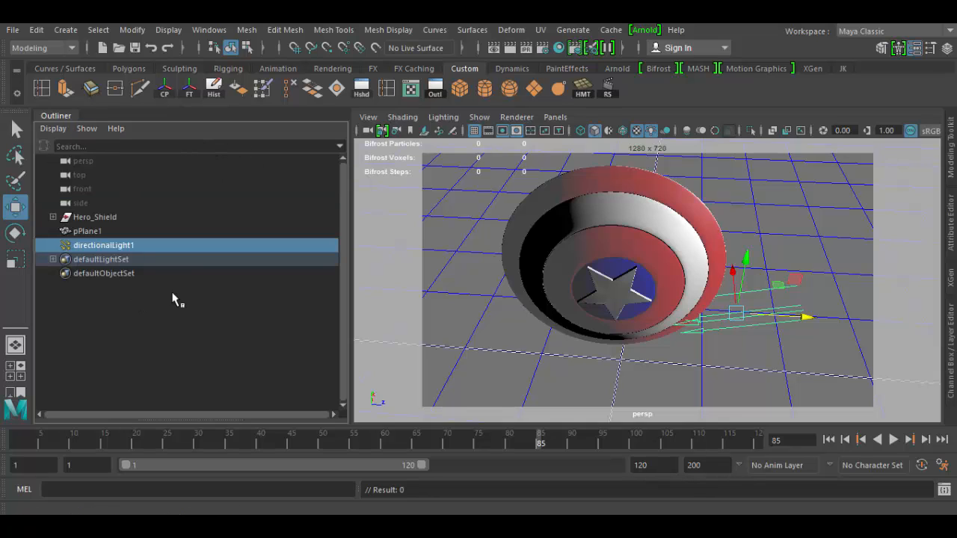
Turn off DAG Objects Only so the Outliner lists all scene nodes
click(118, 129)
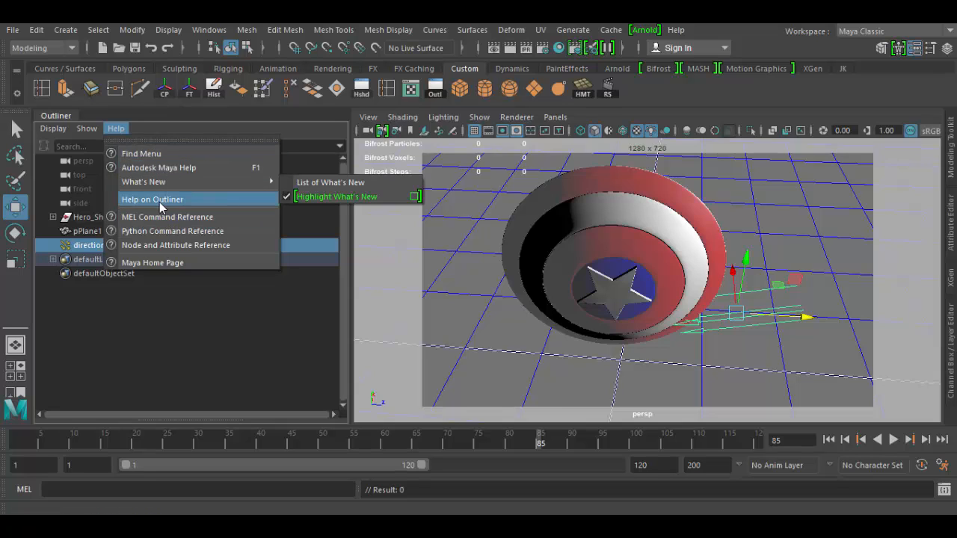
mouse_move(84, 132)
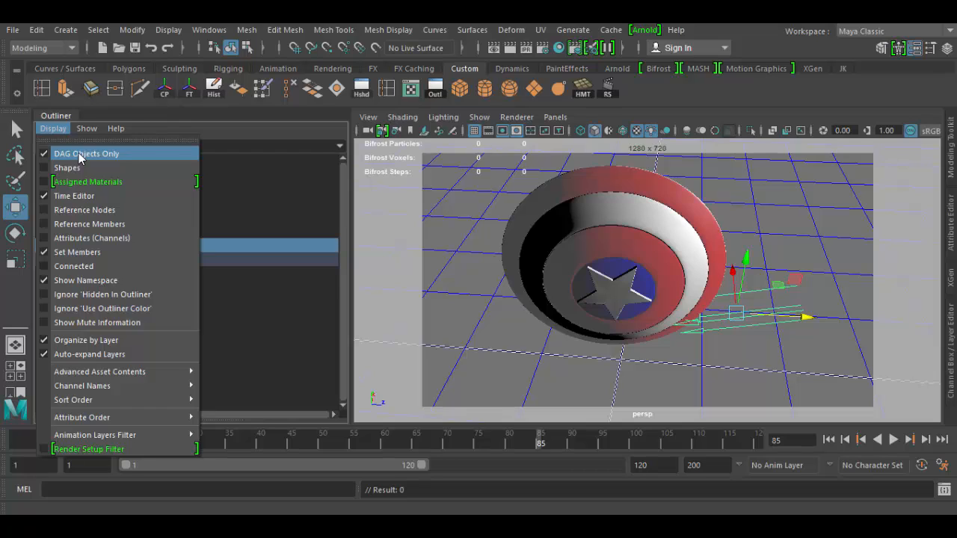
click(81, 155)
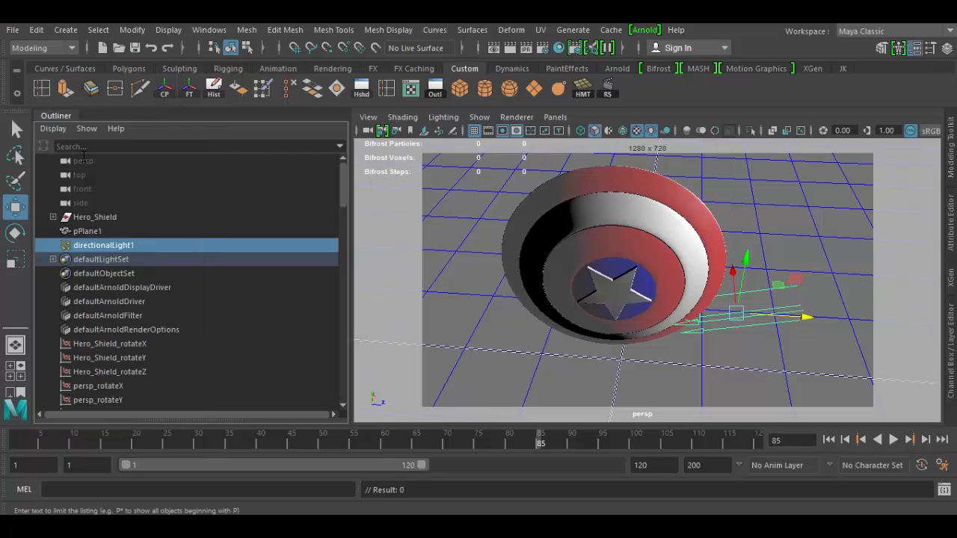
Scroll through the full node list, selecting a few dependency nodes such as shaderGlow1 and polyAutoProj6
scroll(107, 330, down, 5)
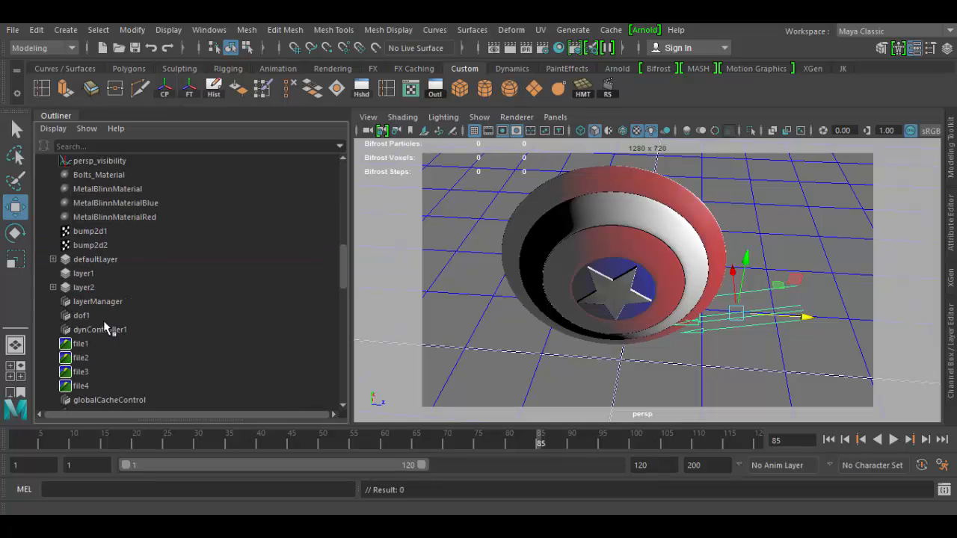
scroll(107, 329, down, 10)
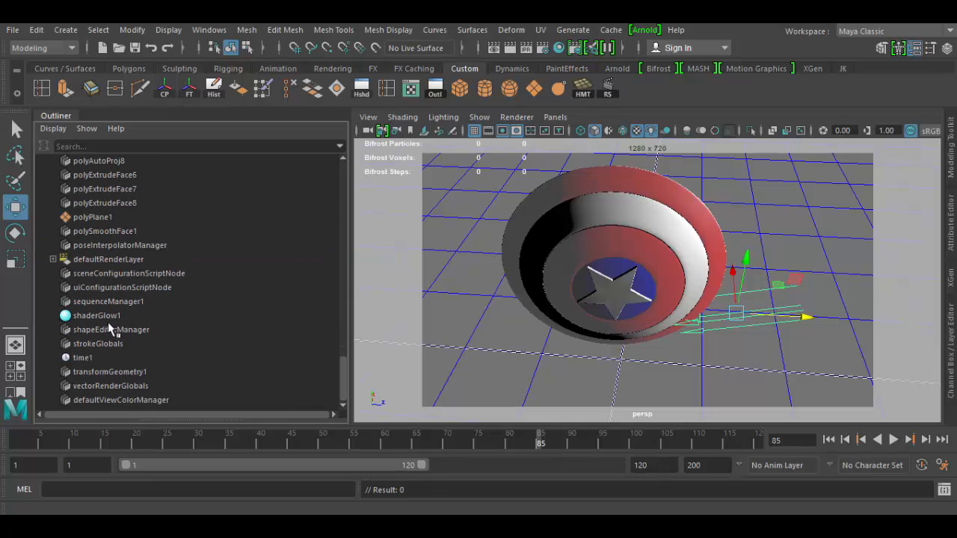
click(97, 316)
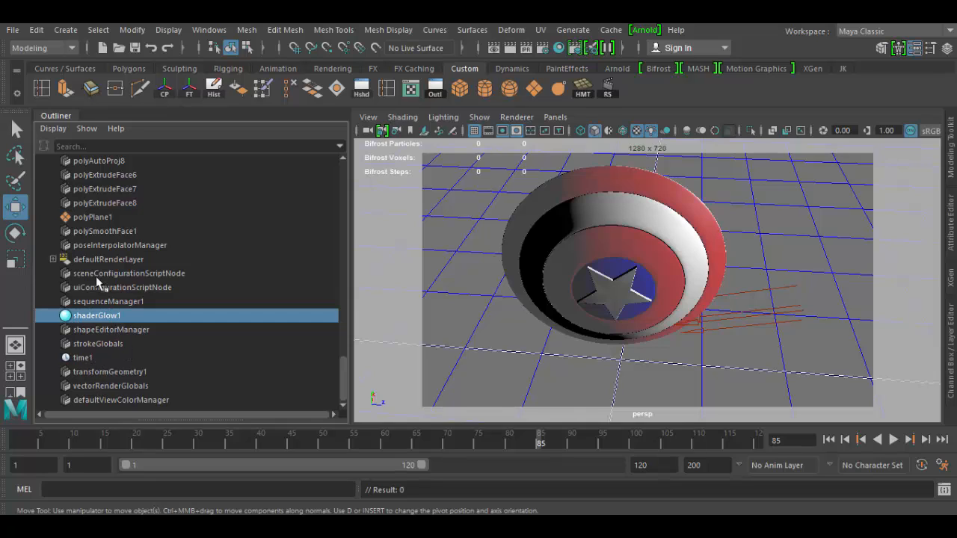
scroll(90, 252, up, 3)
click(90, 248)
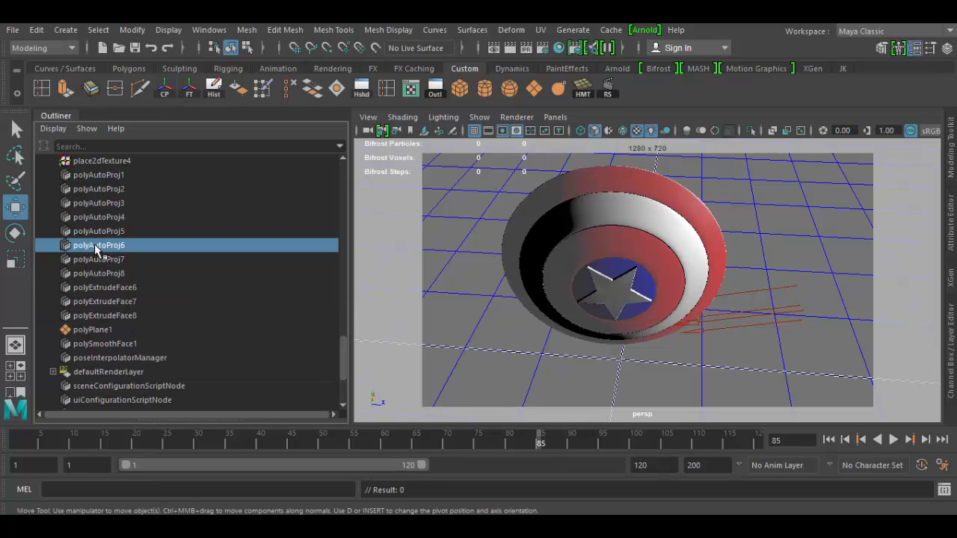
click(91, 236)
scroll(91, 236, up, 3)
scroll(91, 238, up, 3)
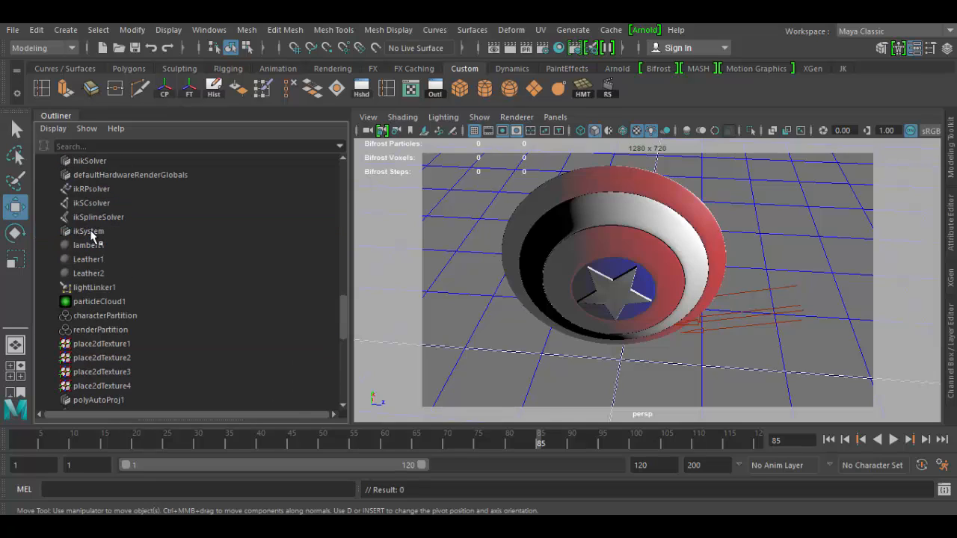
scroll(104, 269, up, 3)
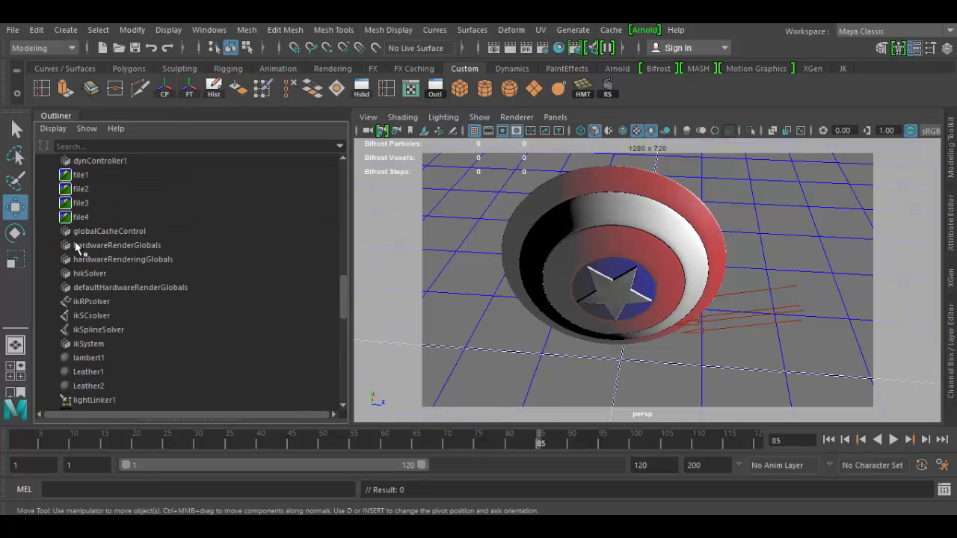
click(95, 317)
scroll(90, 303, up, 3)
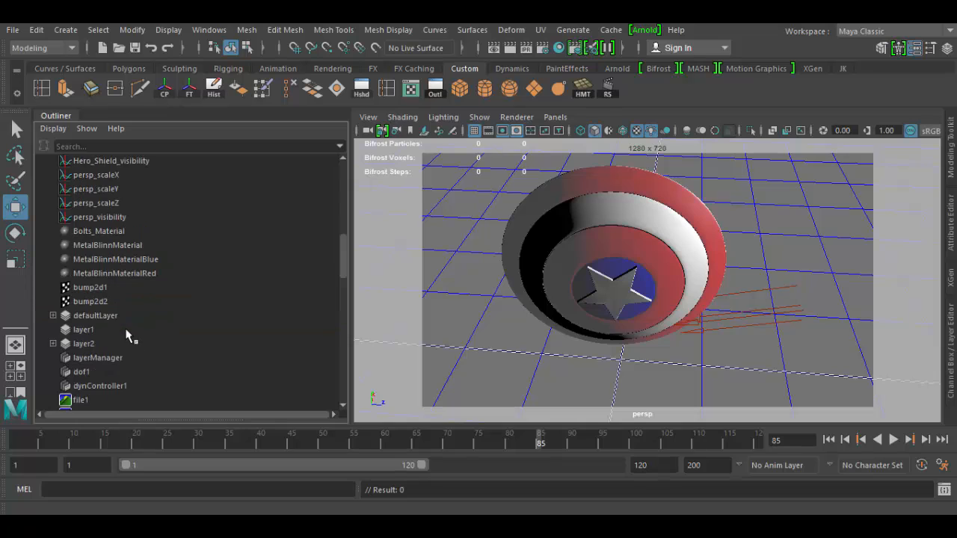
scroll(77, 227, up, 3)
scroll(101, 317, down, 10)
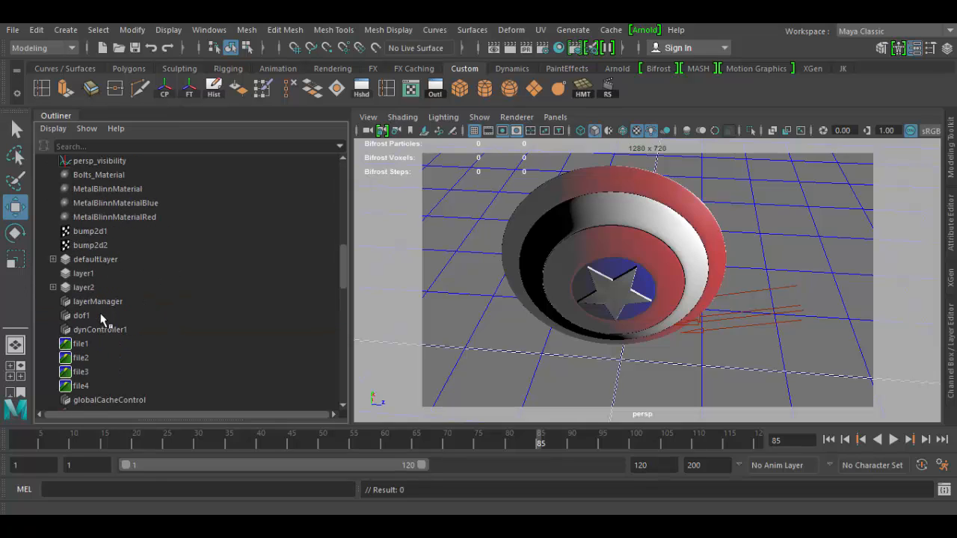
scroll(102, 317, up, 10)
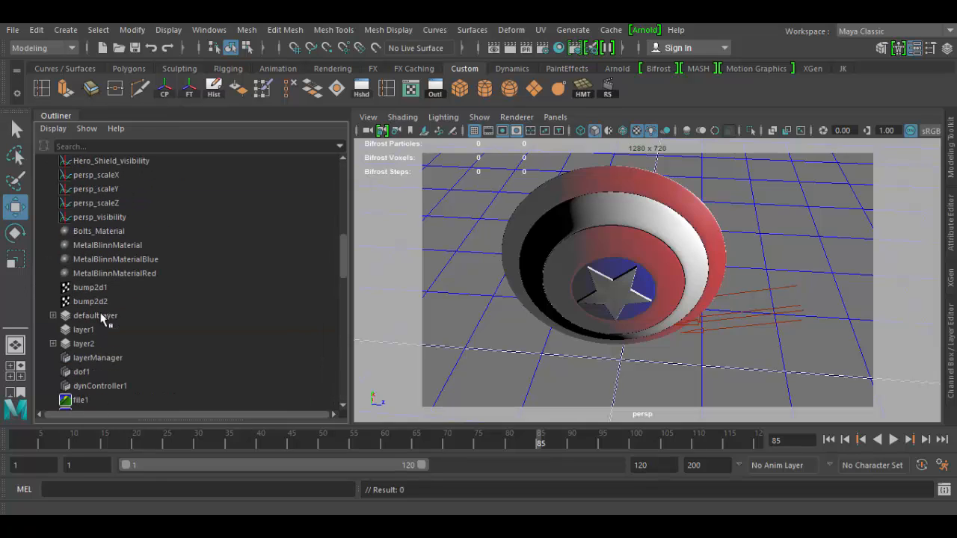
scroll(102, 317, down, 5)
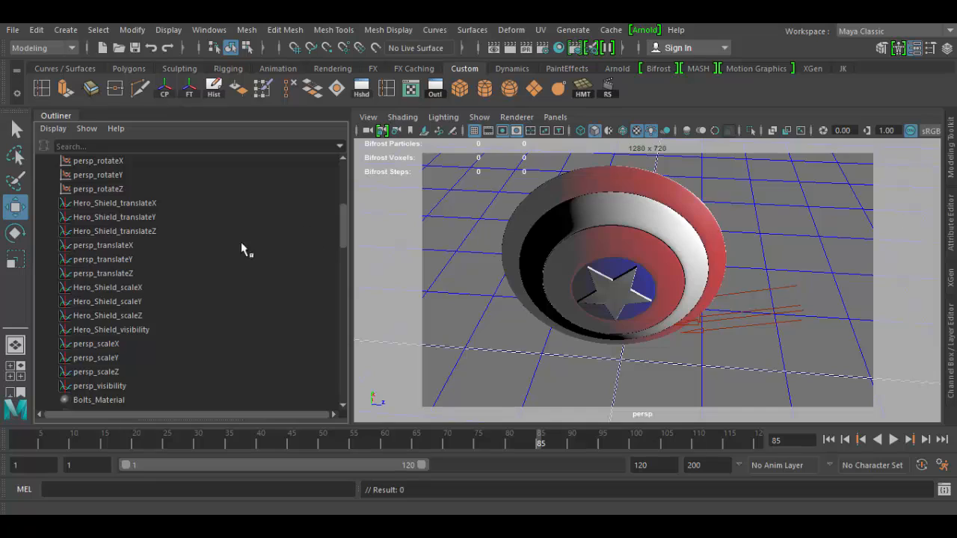
scroll(181, 258, up, 5)
Re-enable DAG Objects Only and turn on Shapes display in the Outliner
click(53, 129)
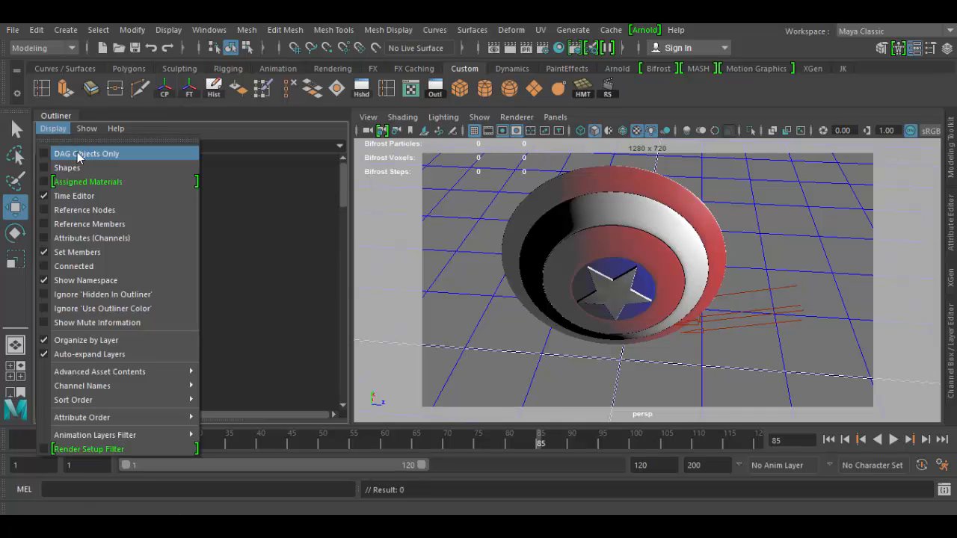
click(71, 152)
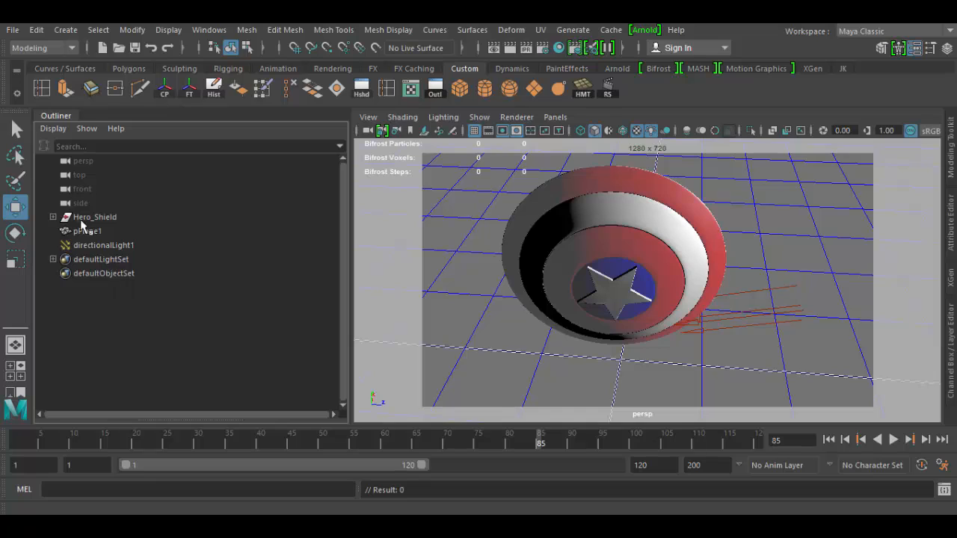
click(54, 129)
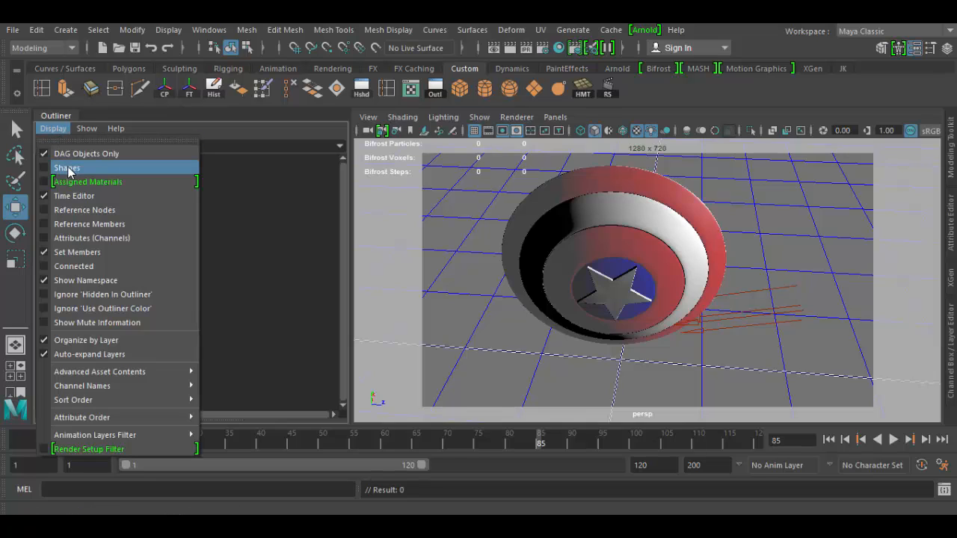
click(66, 168)
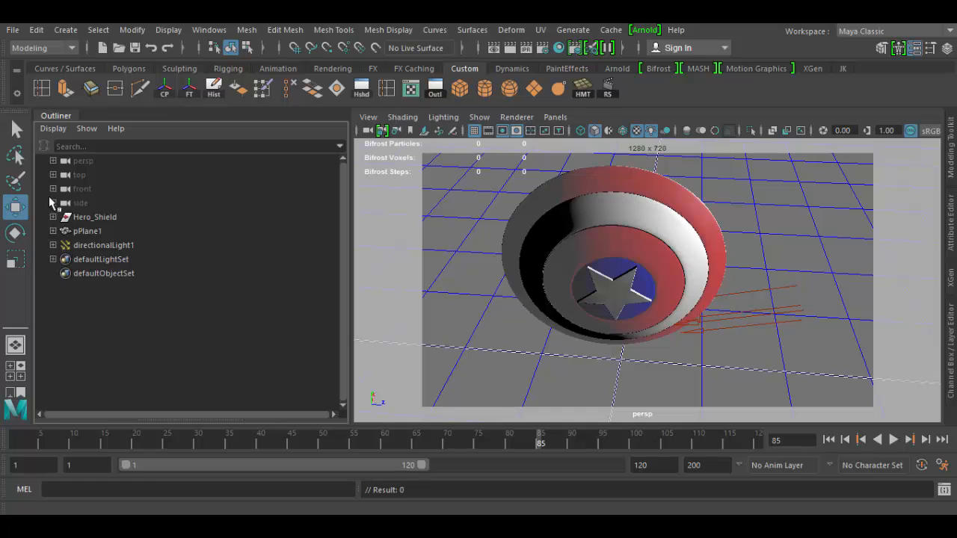
Expand the persp camera and pPlane1 to inspect their shape nodes, opening pPlane1Shape in the Attribute Editor
click(52, 161)
click(92, 175)
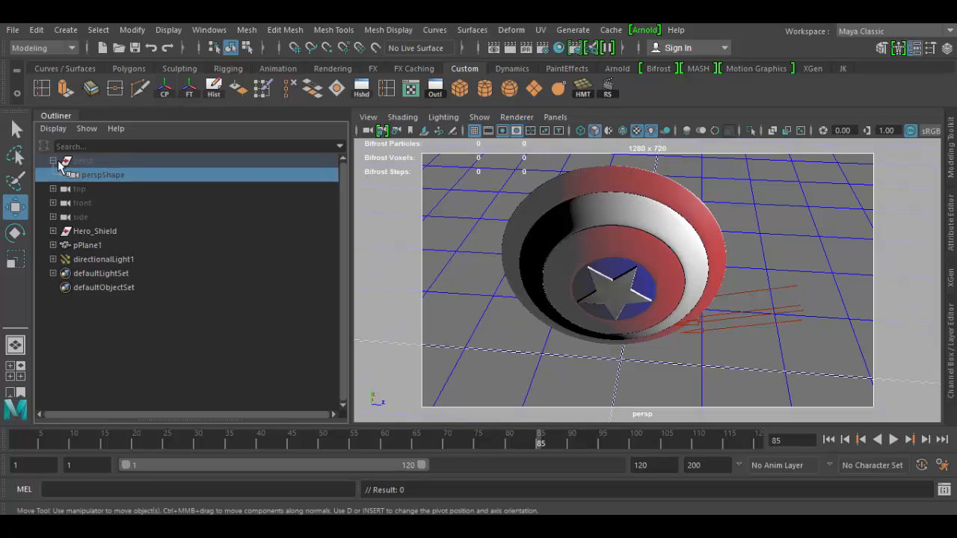
click(53, 161)
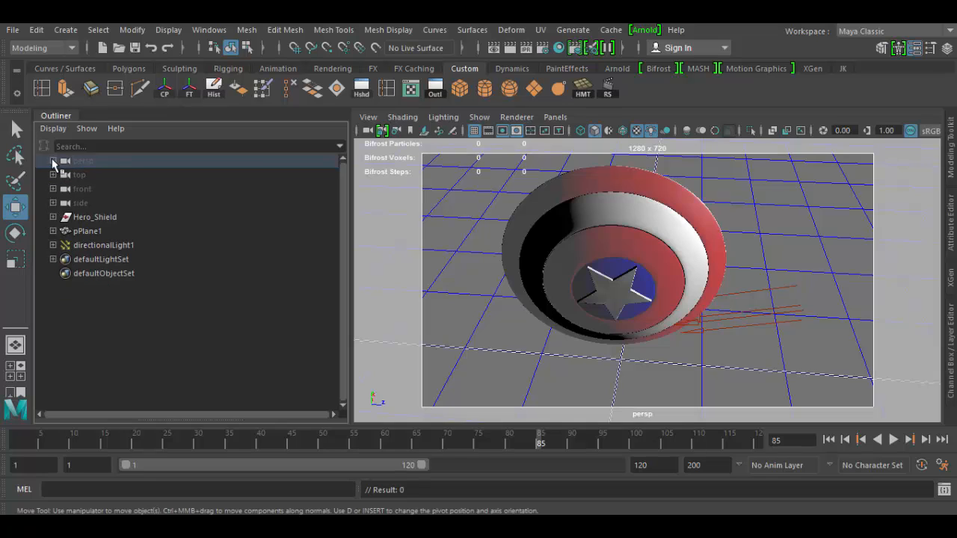
click(52, 231)
click(95, 246)
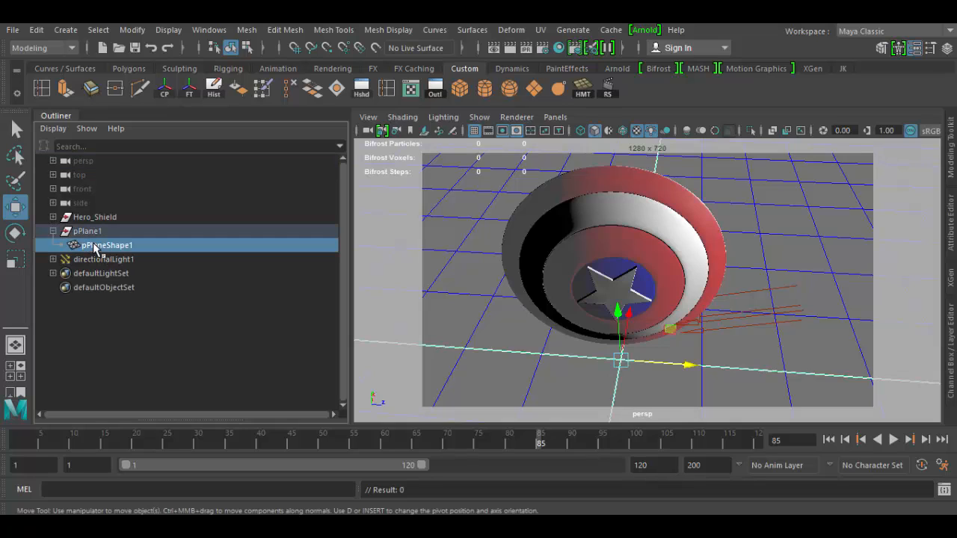
click(951, 225)
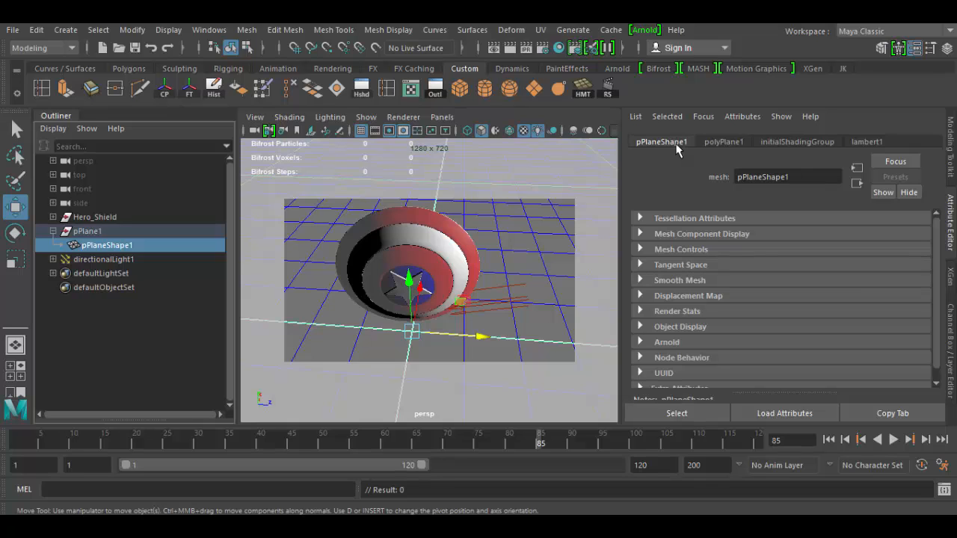
Turn off Shapes display in the Outliner's display options
click(49, 131)
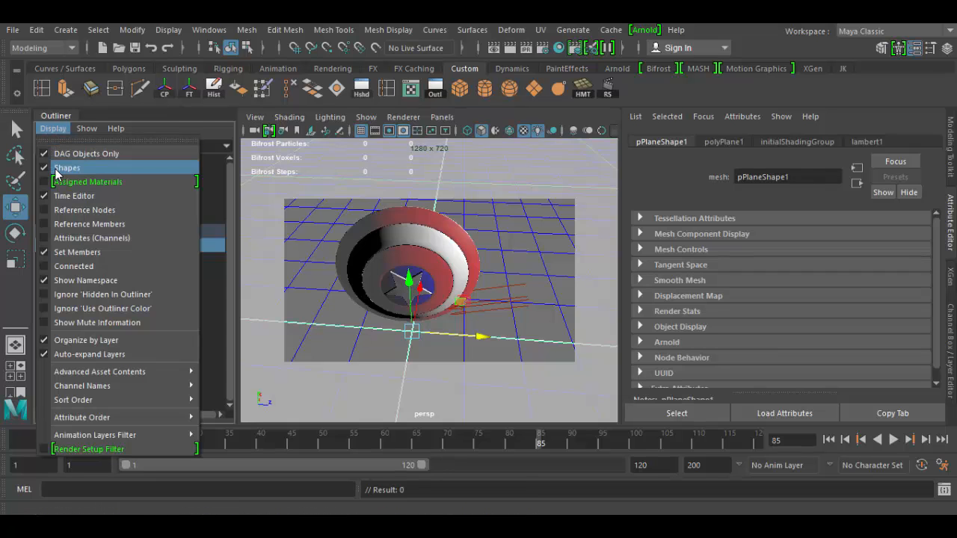
click(58, 169)
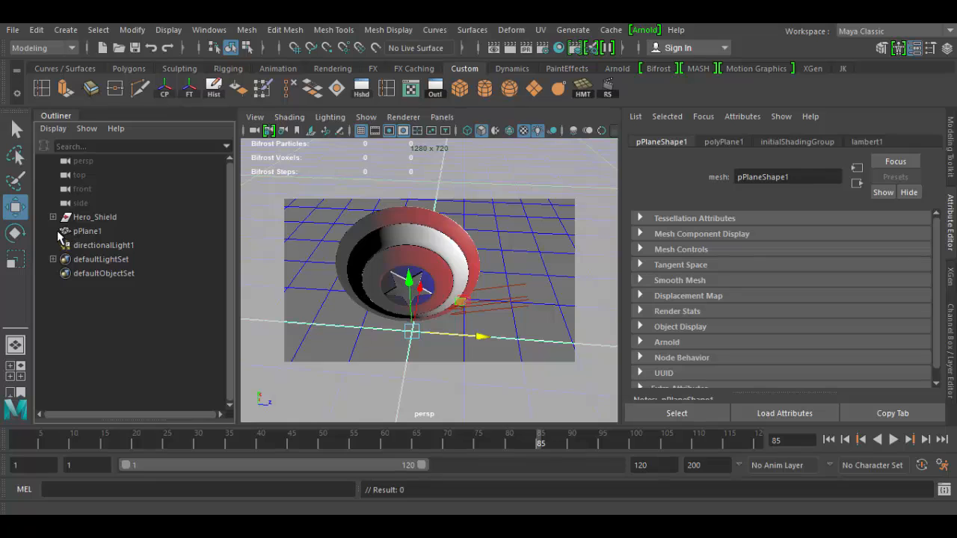
click(54, 129)
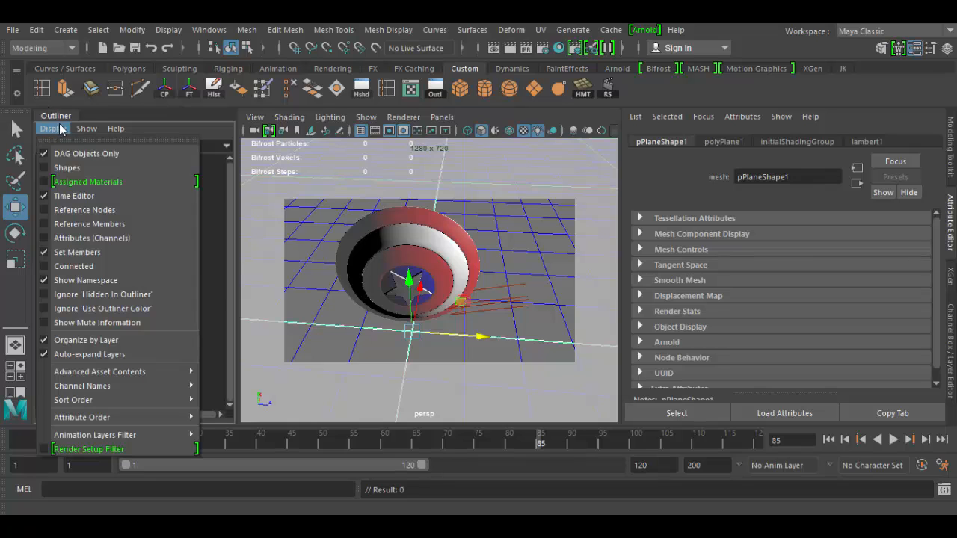
click(172, 126)
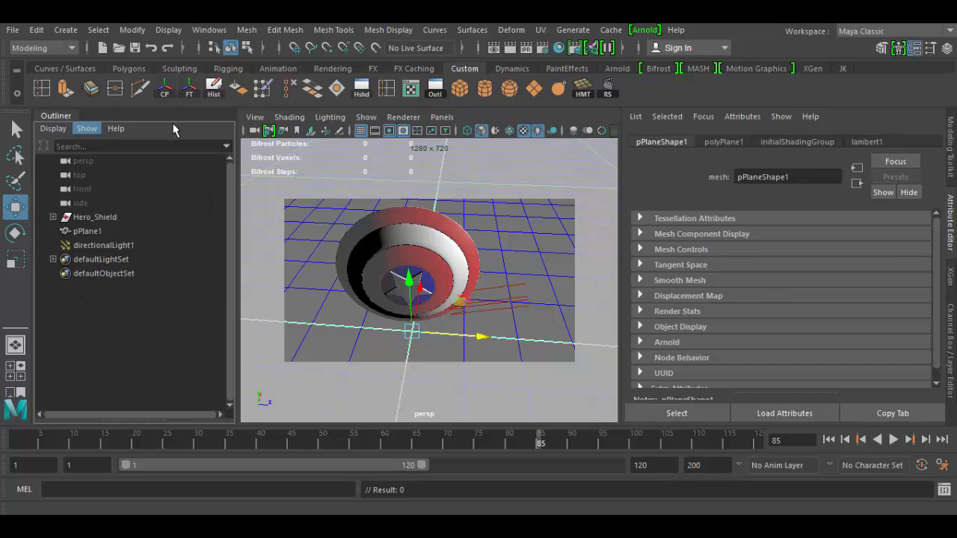
Duplicate Hero_Shield and move the copy aside about 2.5 units along Z
click(95, 217)
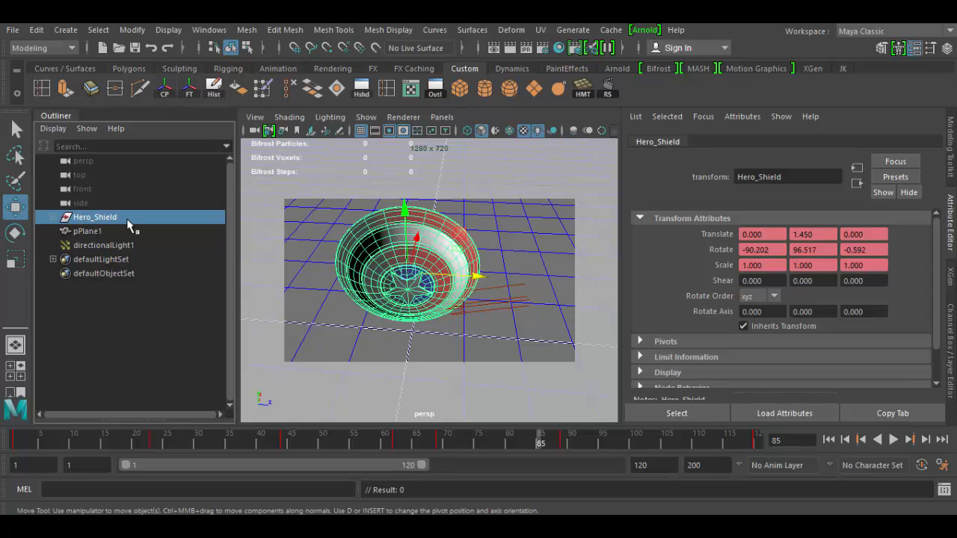
key(ctrl+d)
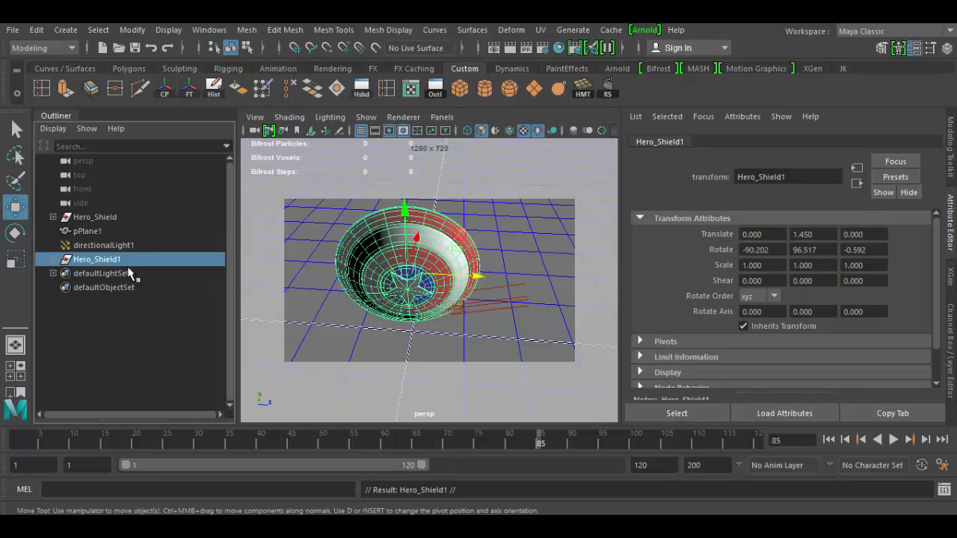
drag(480, 278, 646, 287)
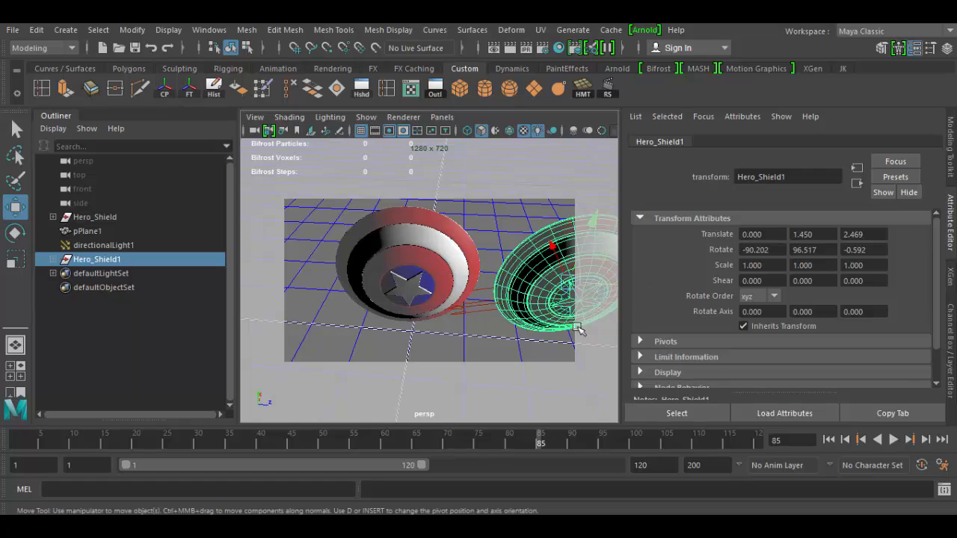
Try to rename the duplicate Hero_Shield1 to Hero_Shield by removing its trailing 1
click(53, 260)
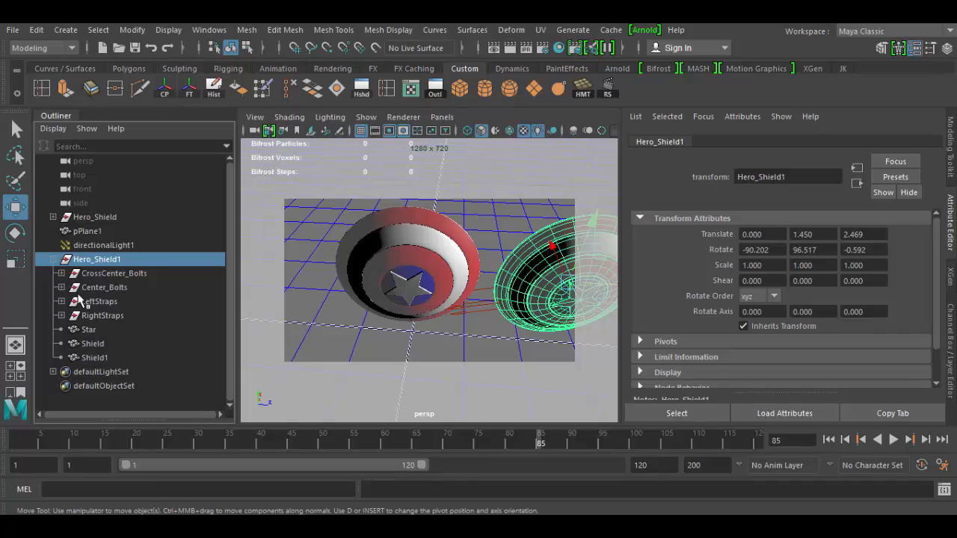
click(54, 260)
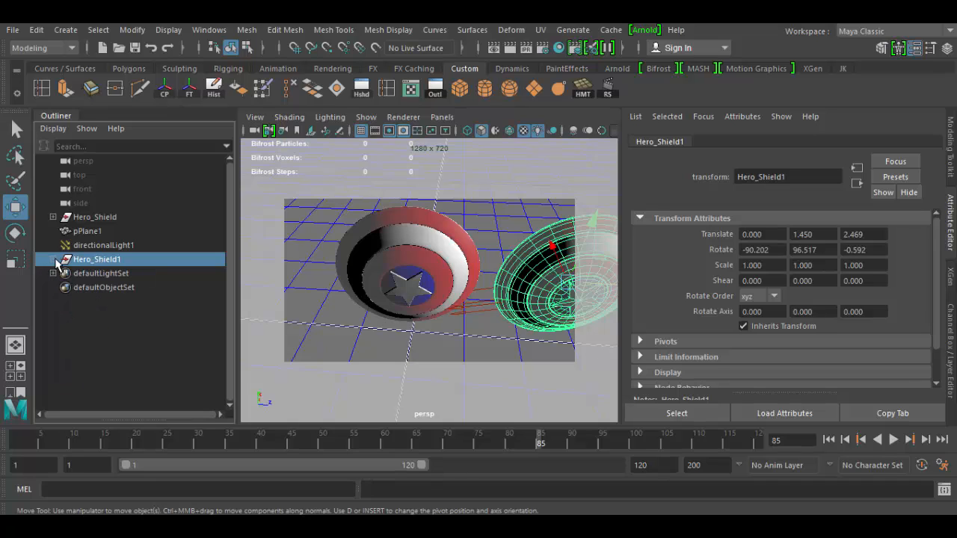
double_click(97, 259)
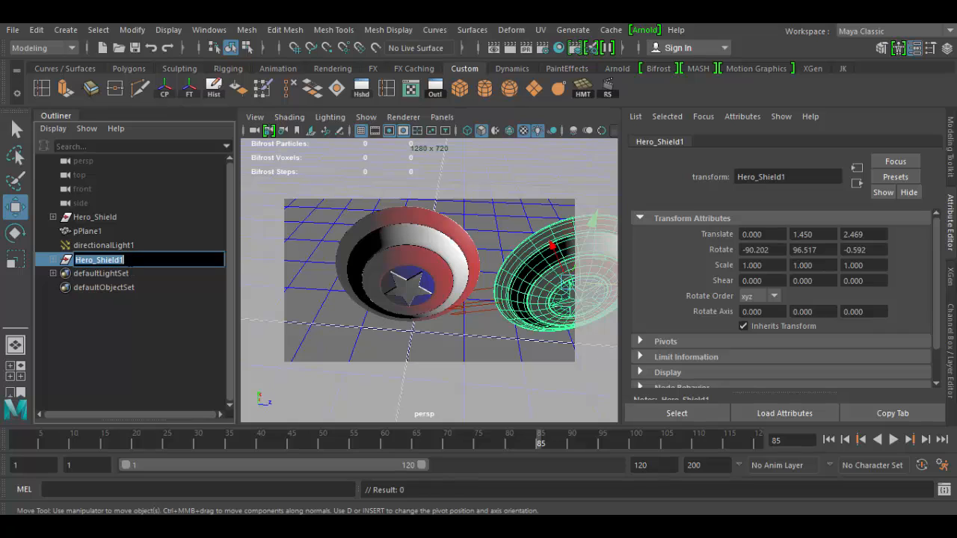
click(122, 261)
key(BackSpace)
key(Return)
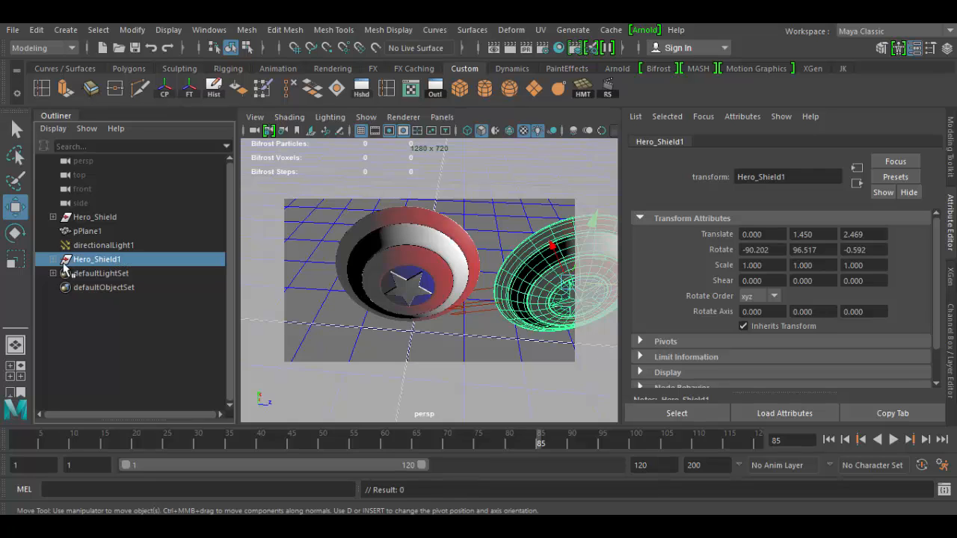
Expand both shields to compare their Star children, then delete the duplicate Hero_Shield1
click(53, 259)
click(87, 329)
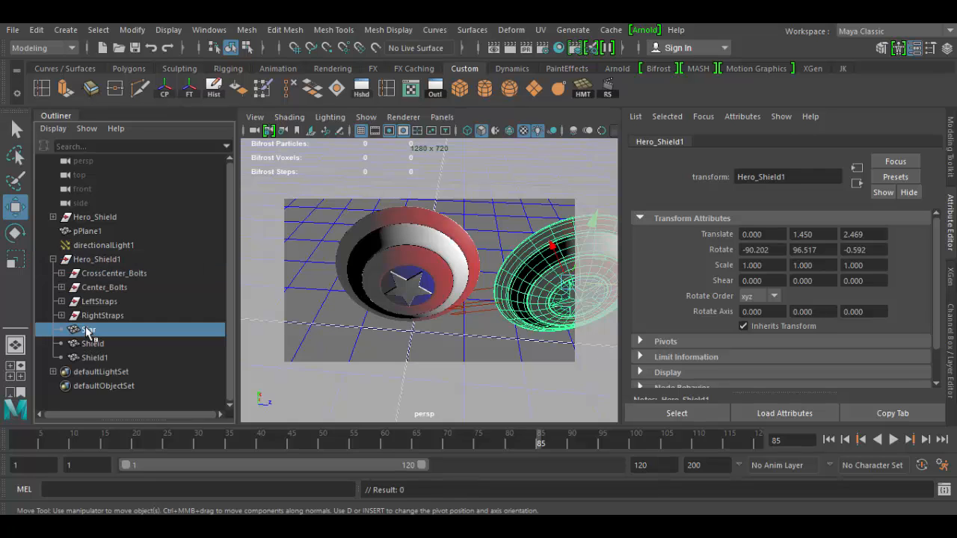
click(53, 217)
click(90, 288)
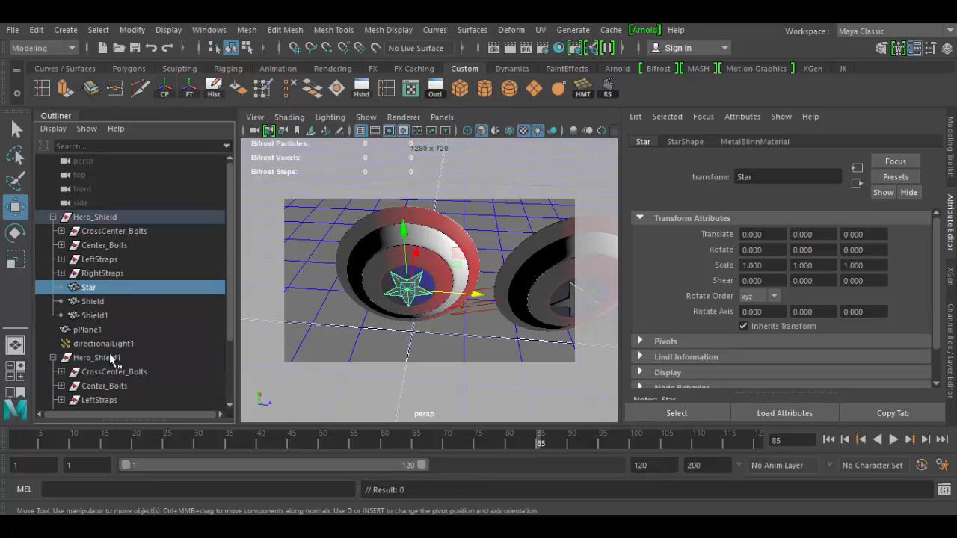
scroll(108, 355, down, 2)
click(94, 343)
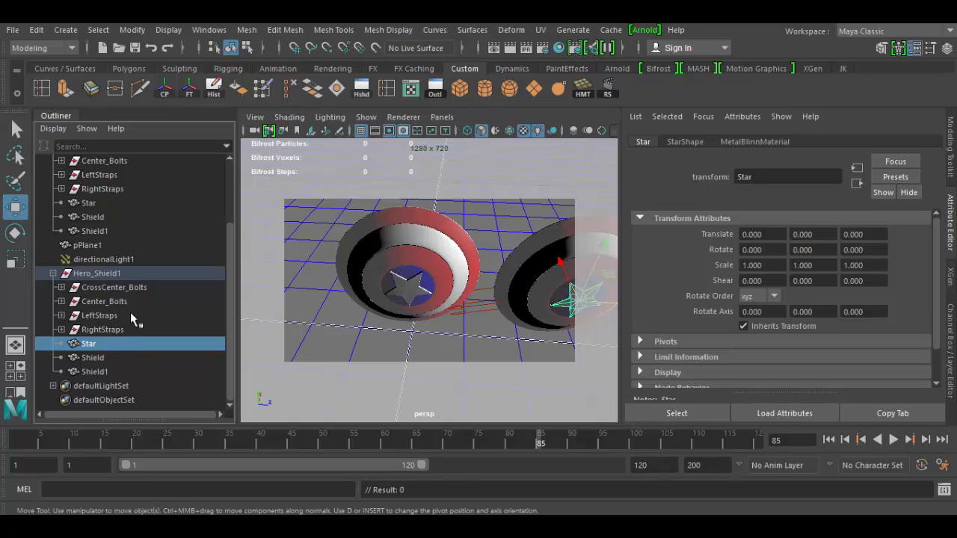
scroll(137, 273, up, 2)
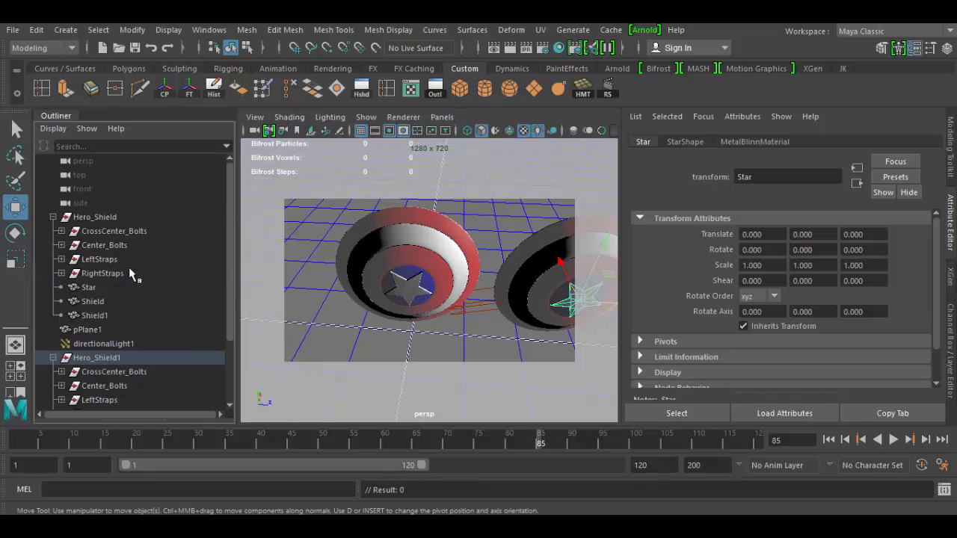
click(80, 356)
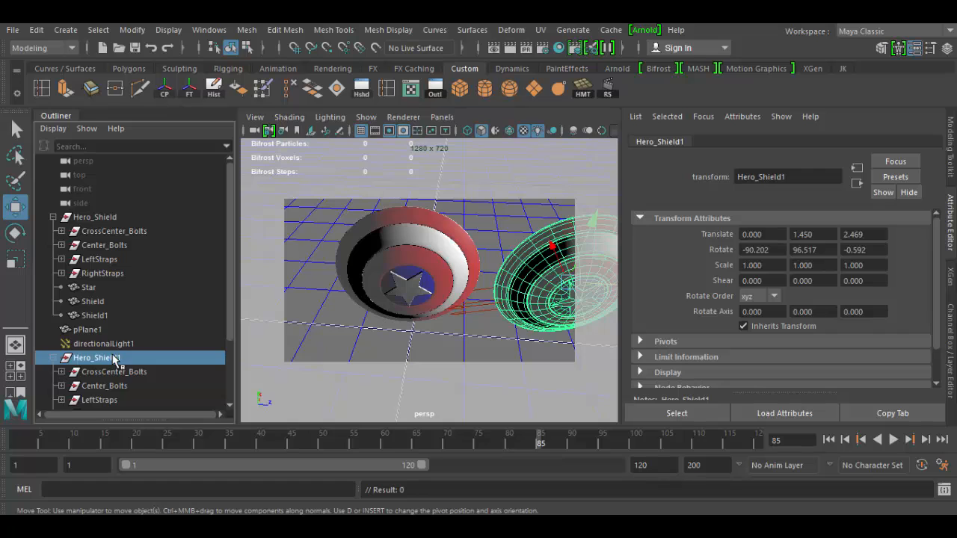
key(Delete)
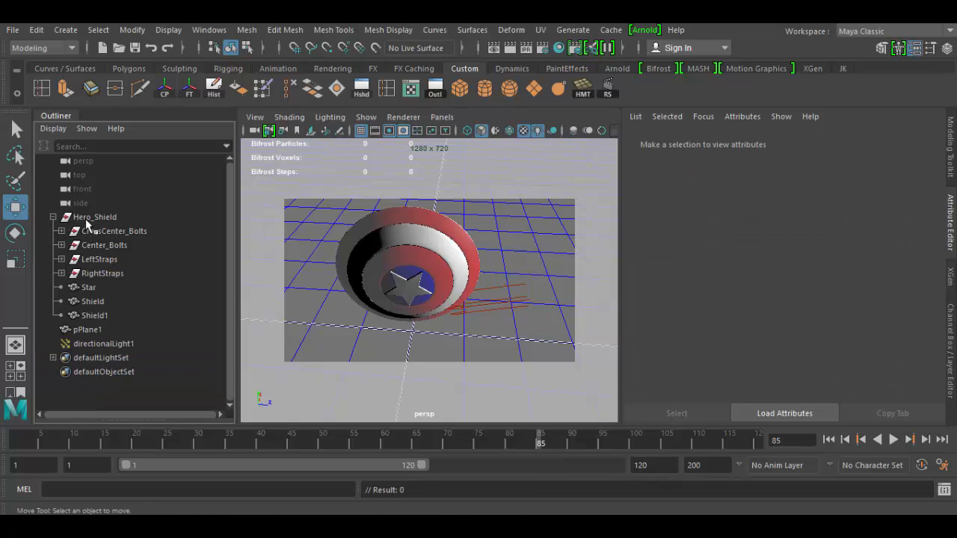
Select Hero_Shield's children Star, Shield, LeftStraps and RightStraps in turn to identify them
click(93, 289)
click(92, 303)
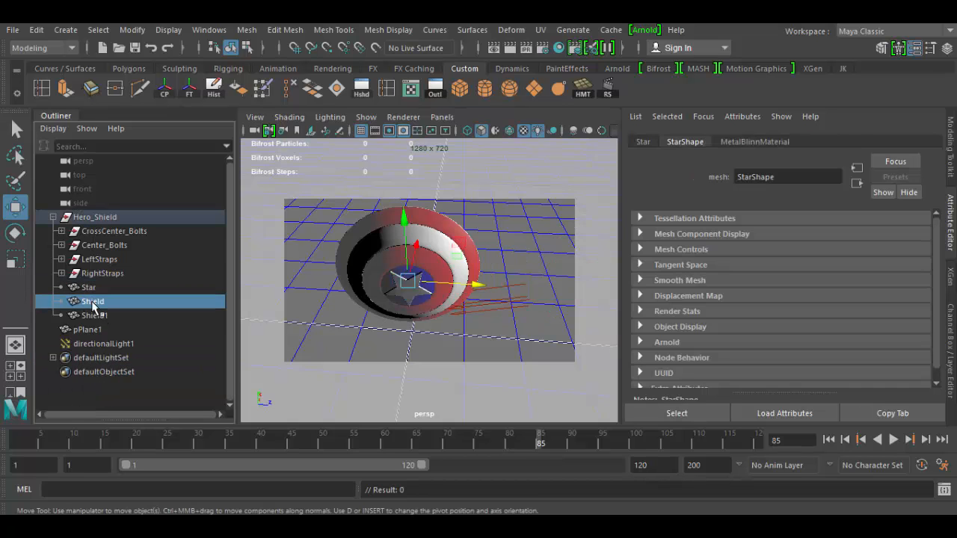
click(92, 289)
click(93, 303)
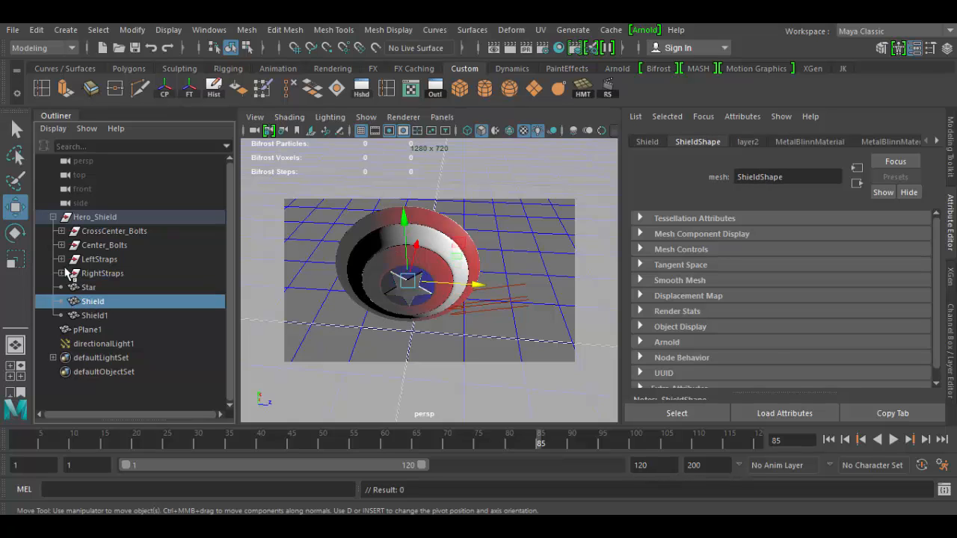
click(104, 251)
click(104, 259)
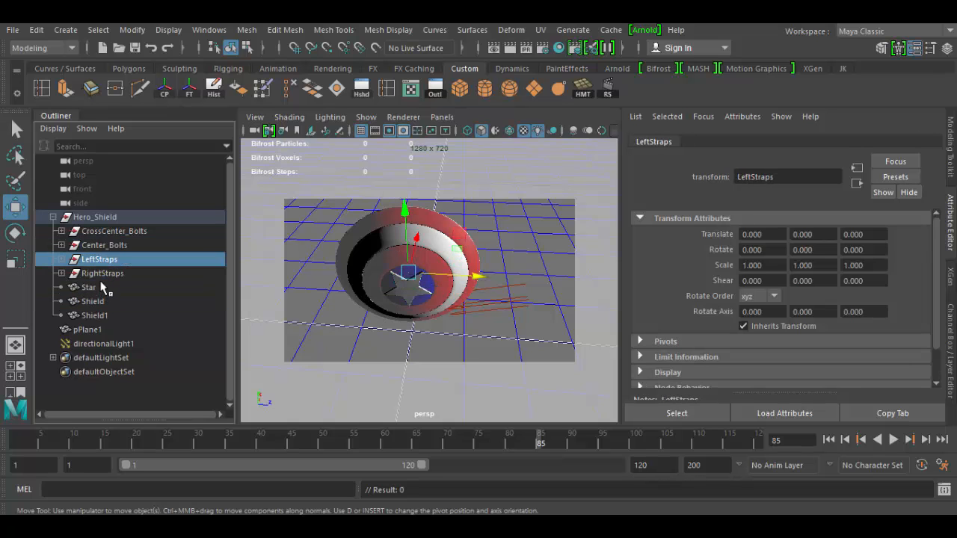
click(103, 274)
Expand LeftStraps and select its center strap and brace parts one by one, then collapse it
click(61, 259)
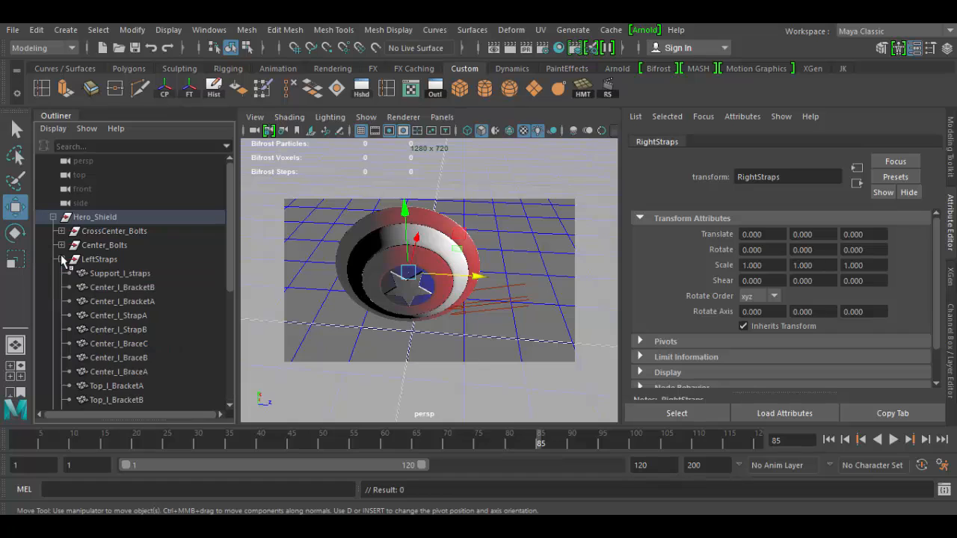
click(105, 317)
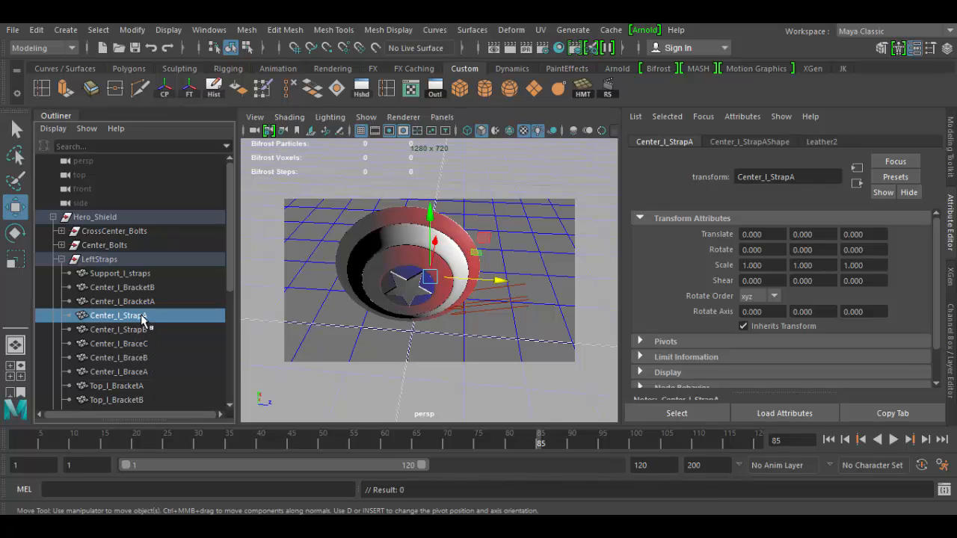
click(132, 331)
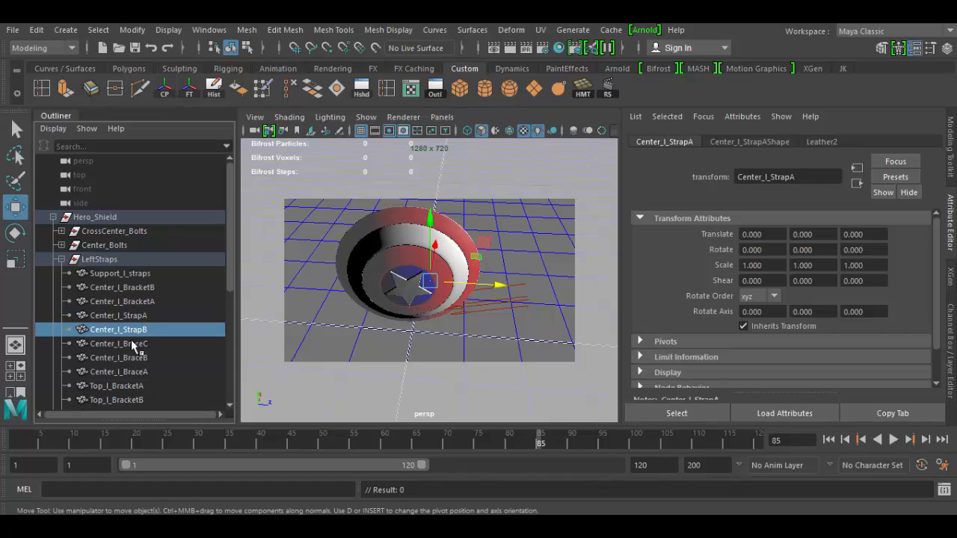
click(132, 344)
click(135, 358)
click(133, 372)
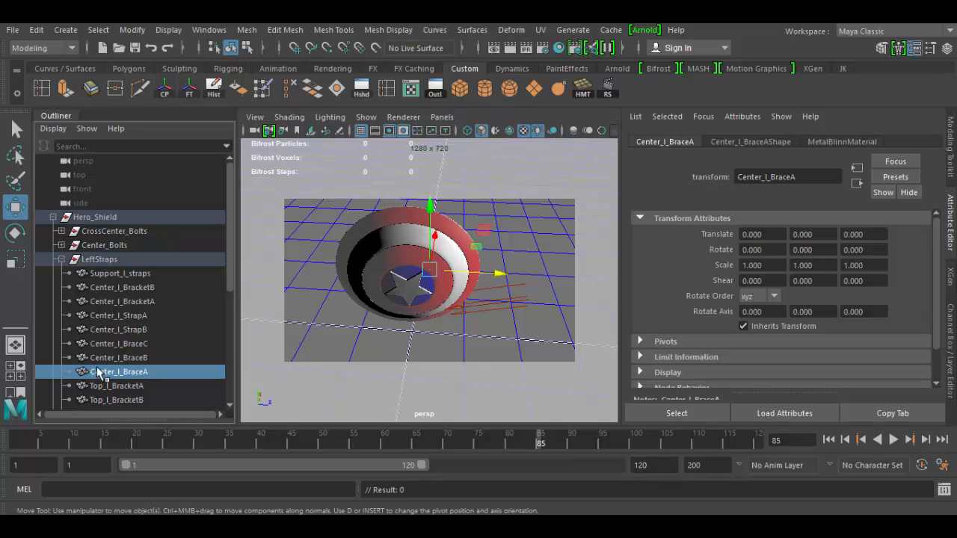
click(61, 260)
click(75, 260)
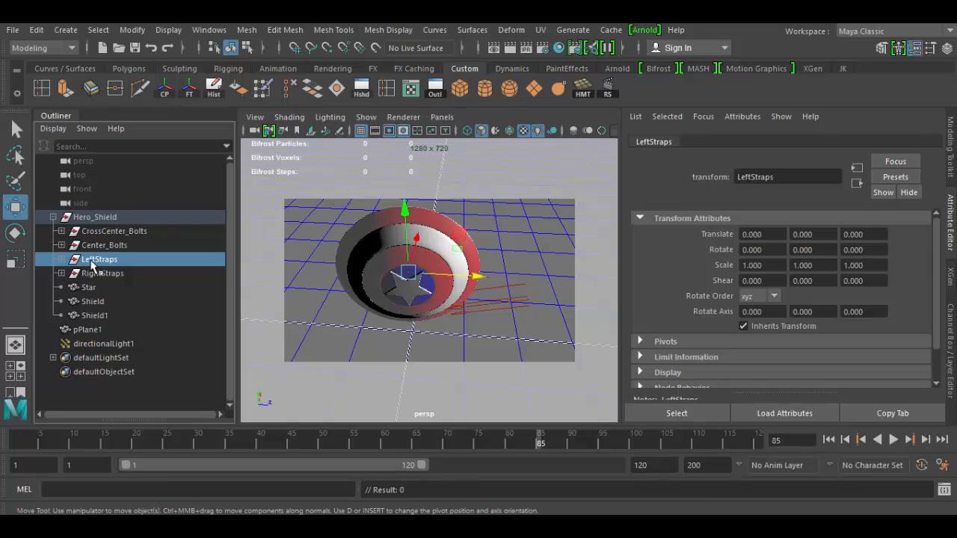
Examine each part inside LeftStraps by selecting them in turn, then collapse Hero_Shield
alt+drag(499, 288, 468, 252)
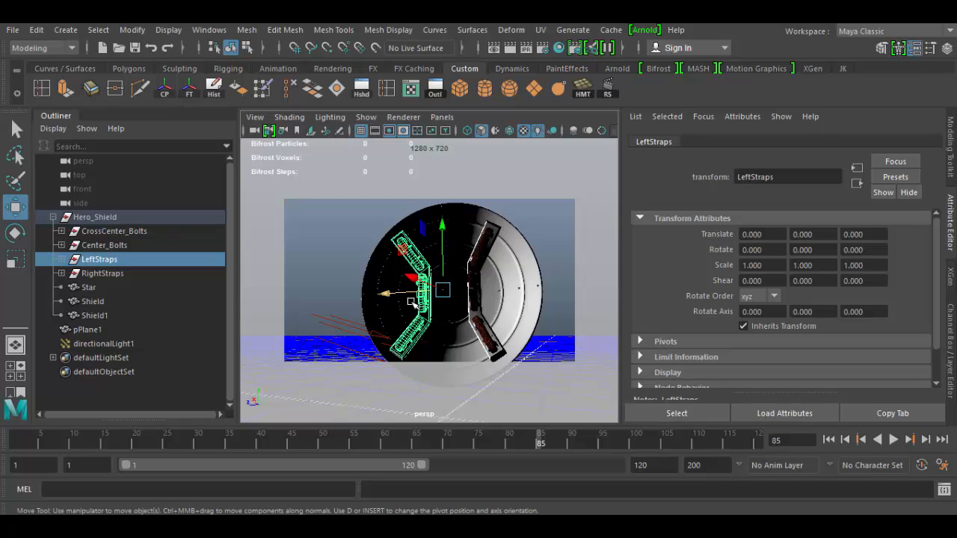
click(62, 260)
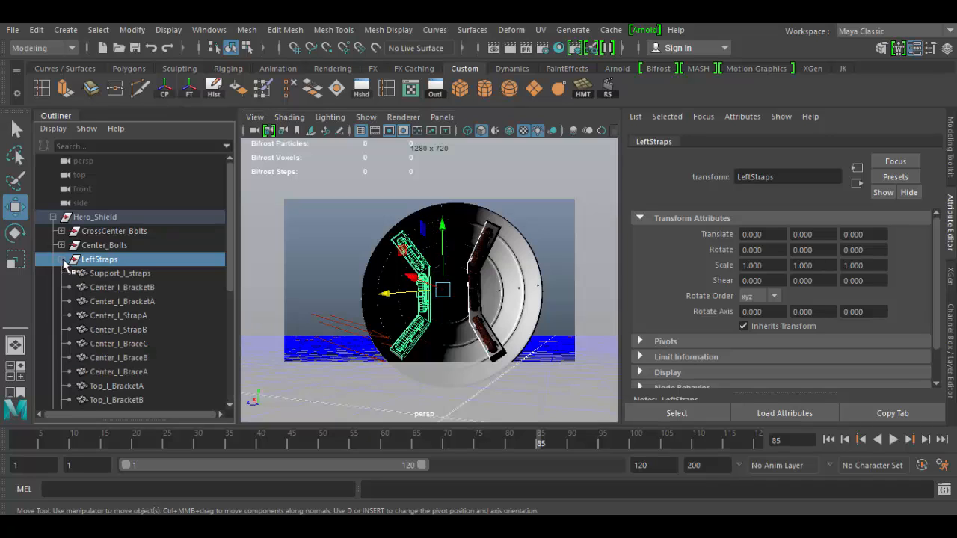
click(106, 274)
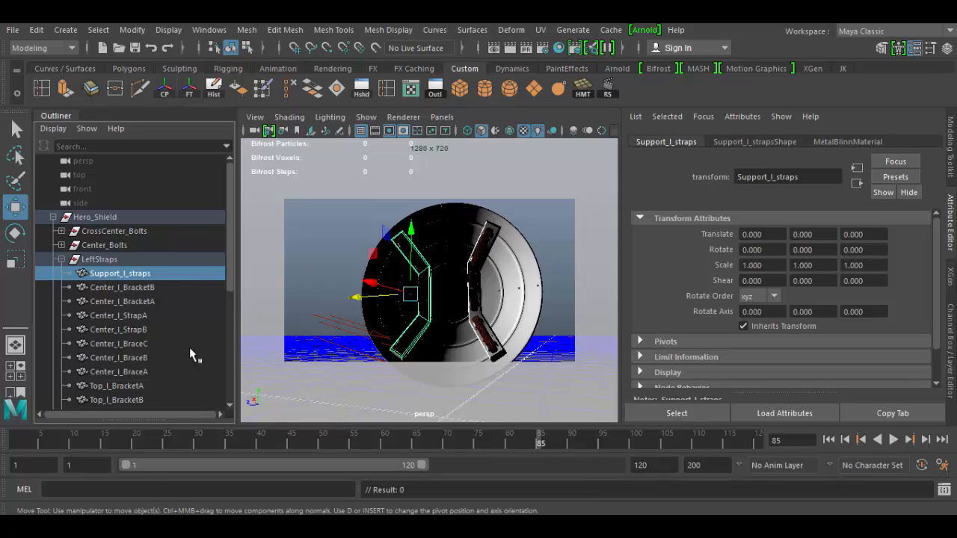
click(127, 290)
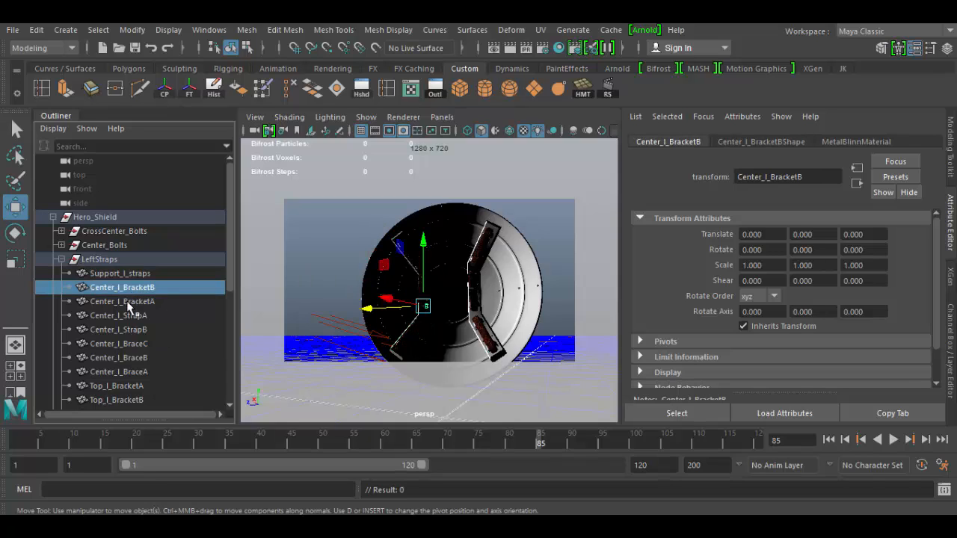
click(127, 302)
click(127, 317)
click(127, 330)
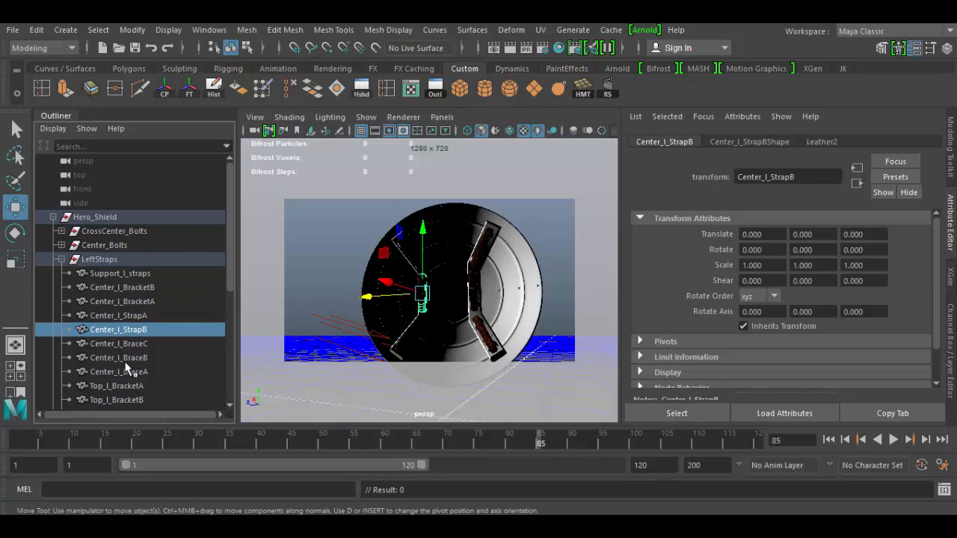
click(129, 344)
click(129, 358)
click(129, 386)
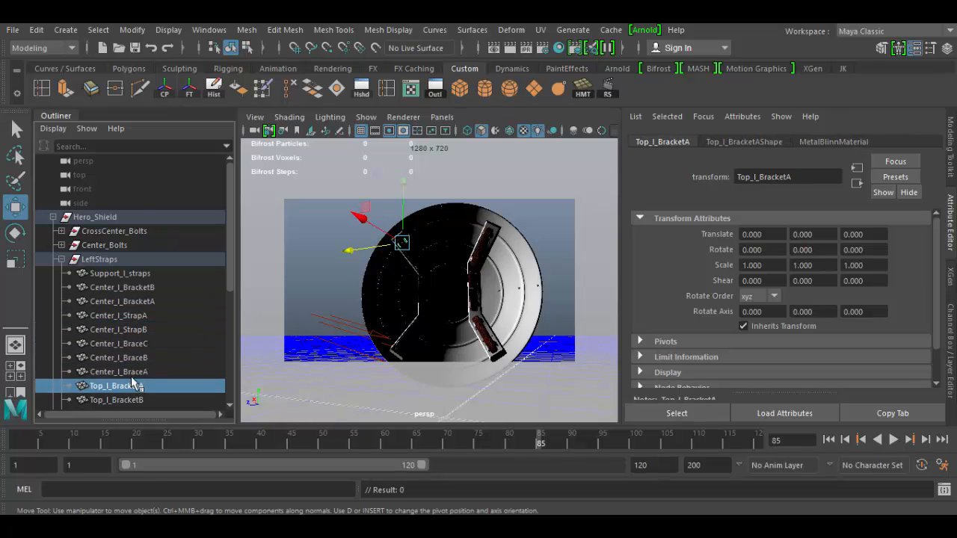
scroll(134, 357, down, 5)
scroll(131, 293, up, 5)
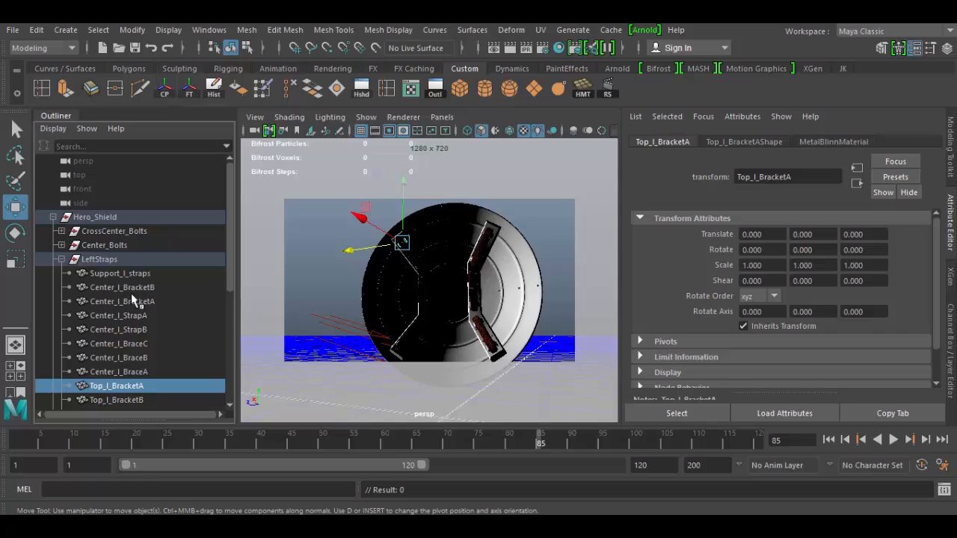
click(54, 217)
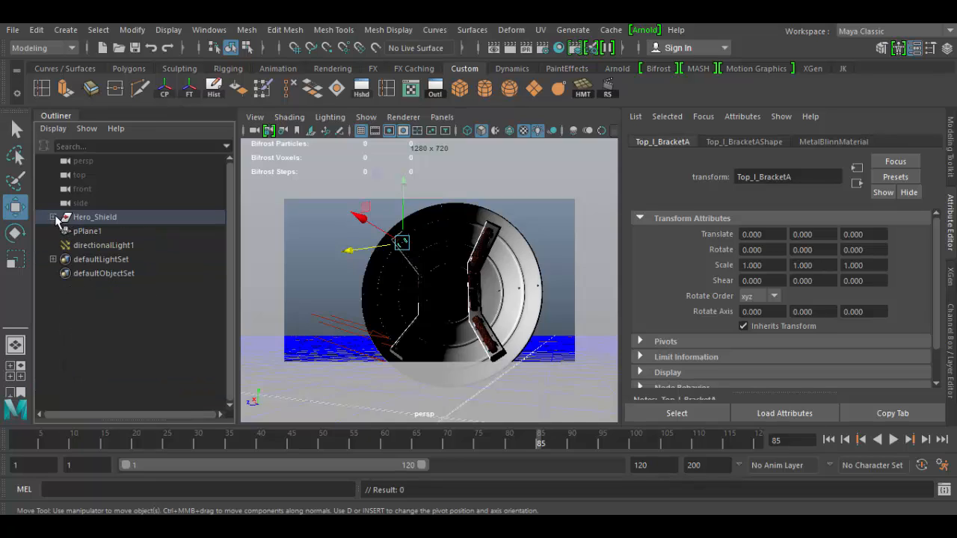